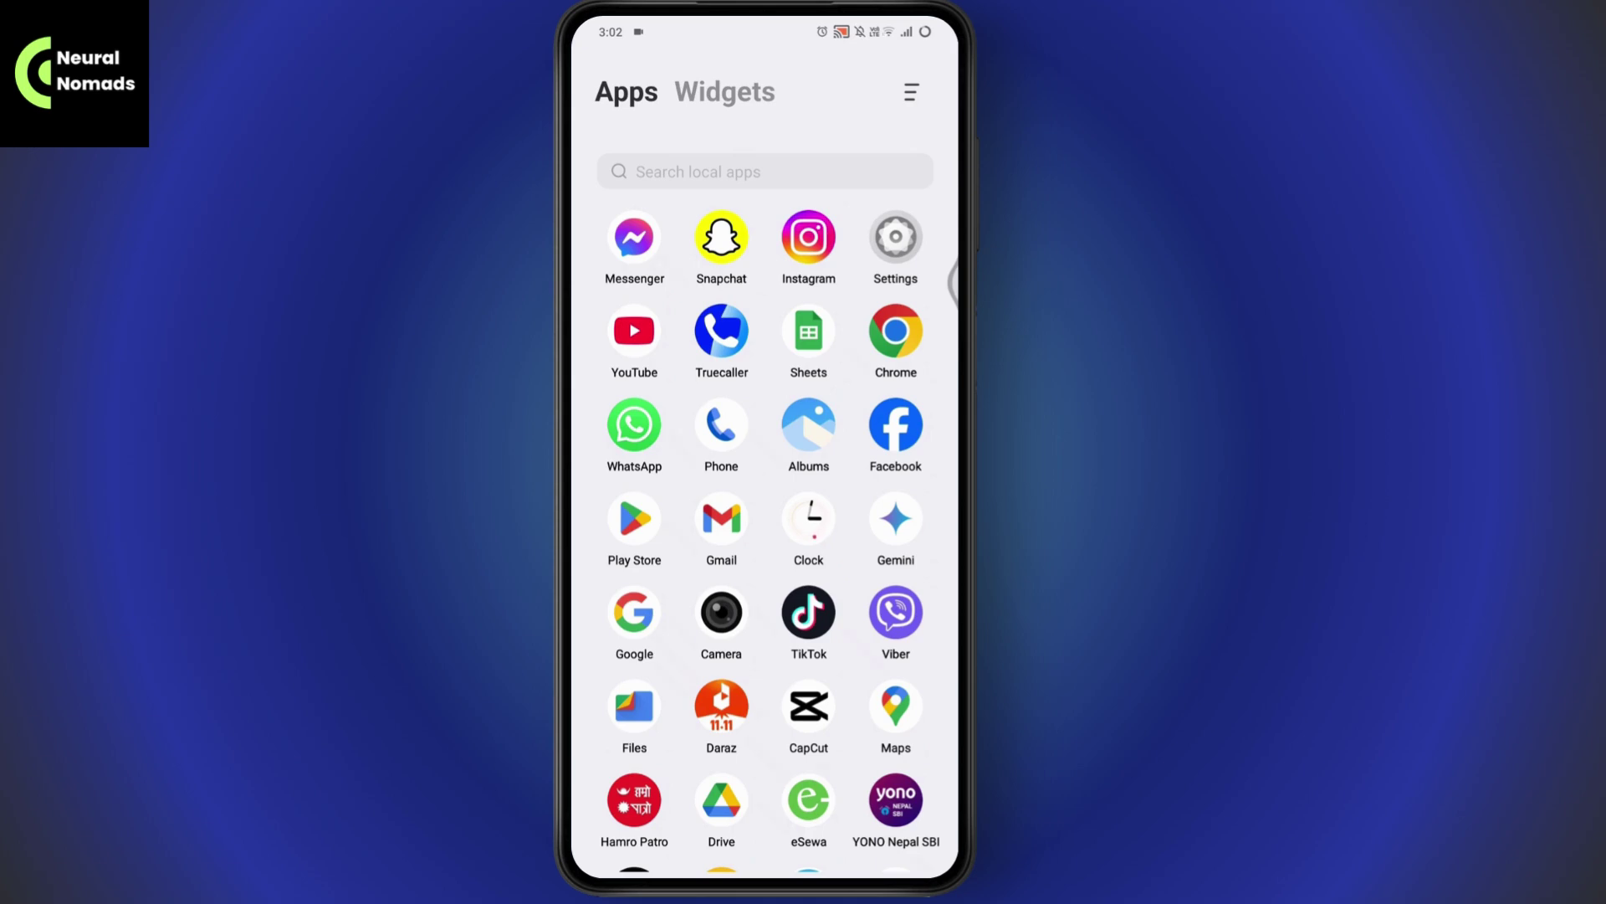
Long-press the TikTok icon in the app drawer to show its quick-action menu
left_click(723, 332)
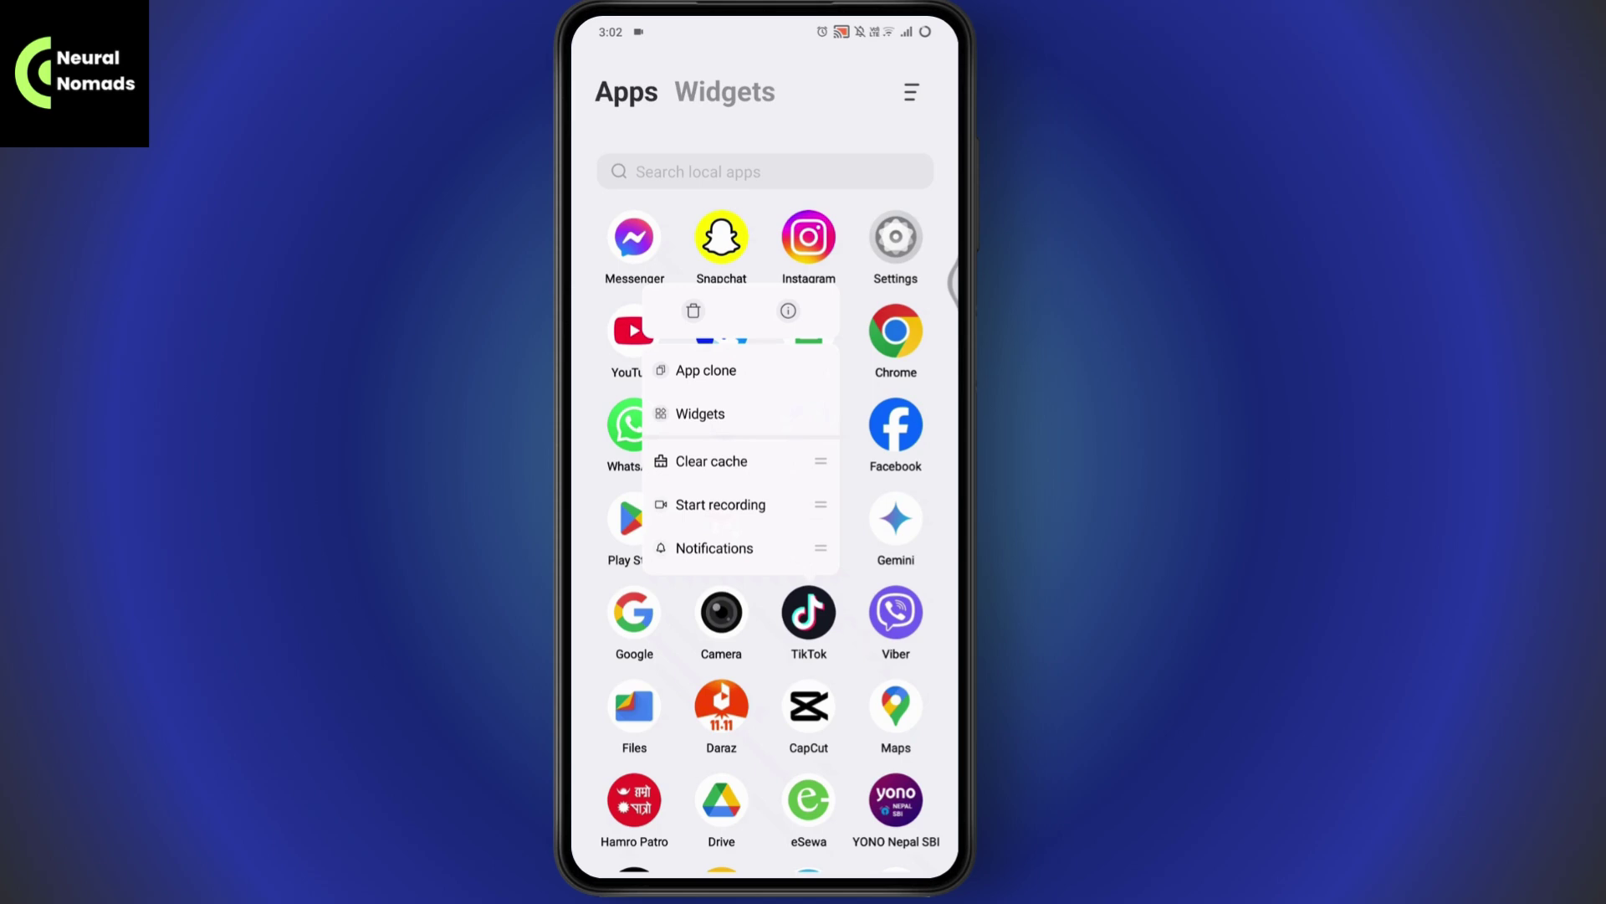
From TikTok's App info, allow all TikTok notifications, then review its app permissions
left_click(788, 311)
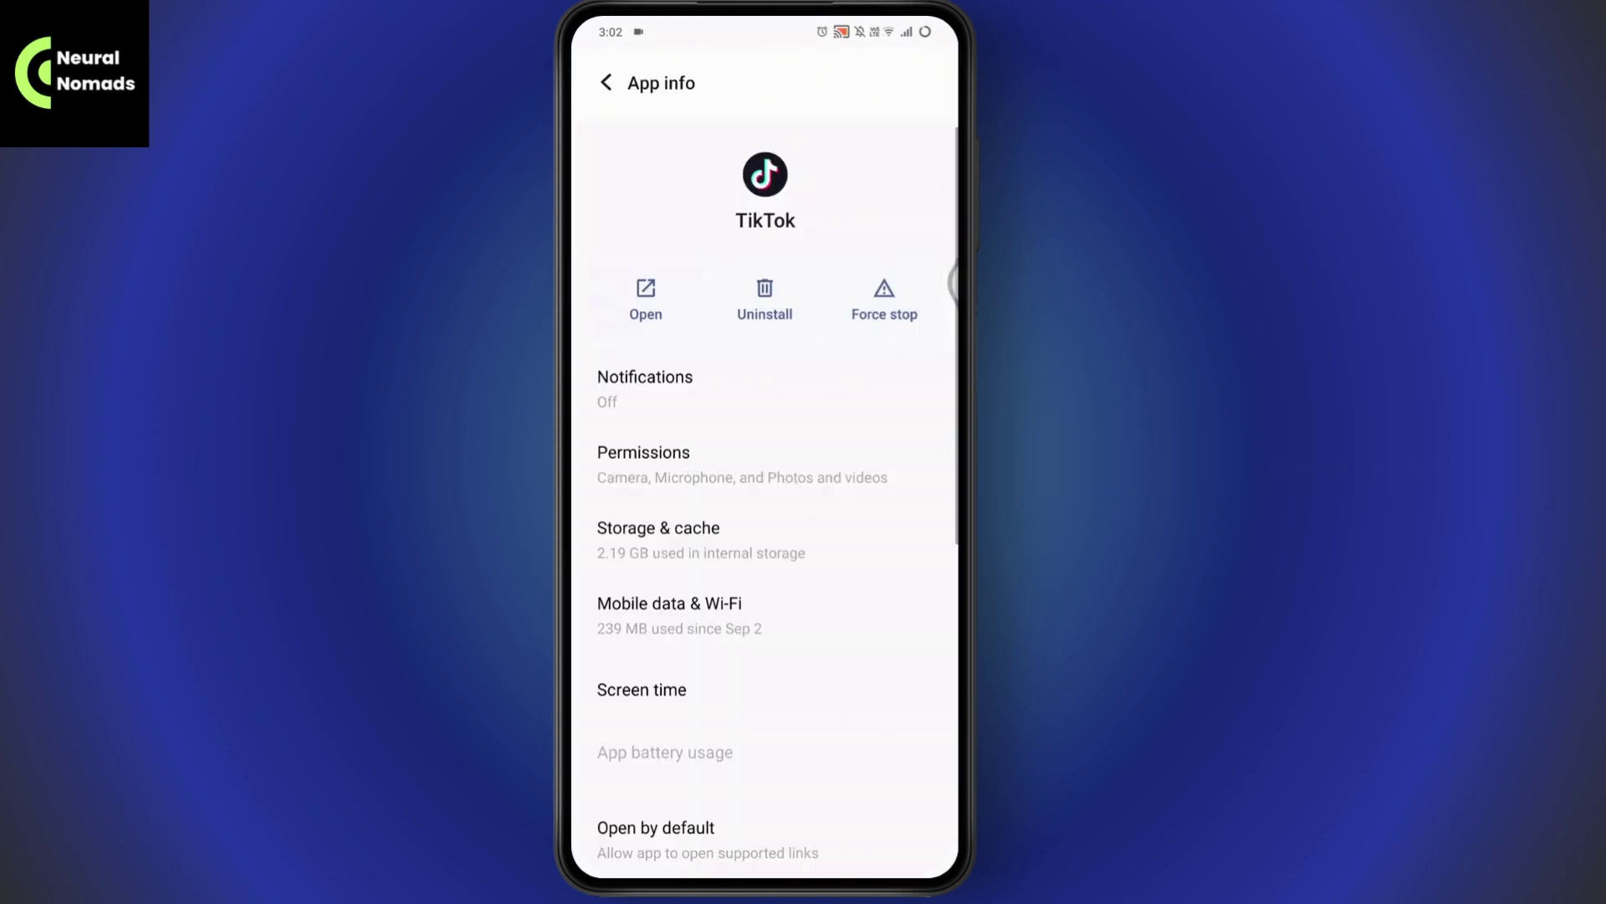
left_click(820, 389)
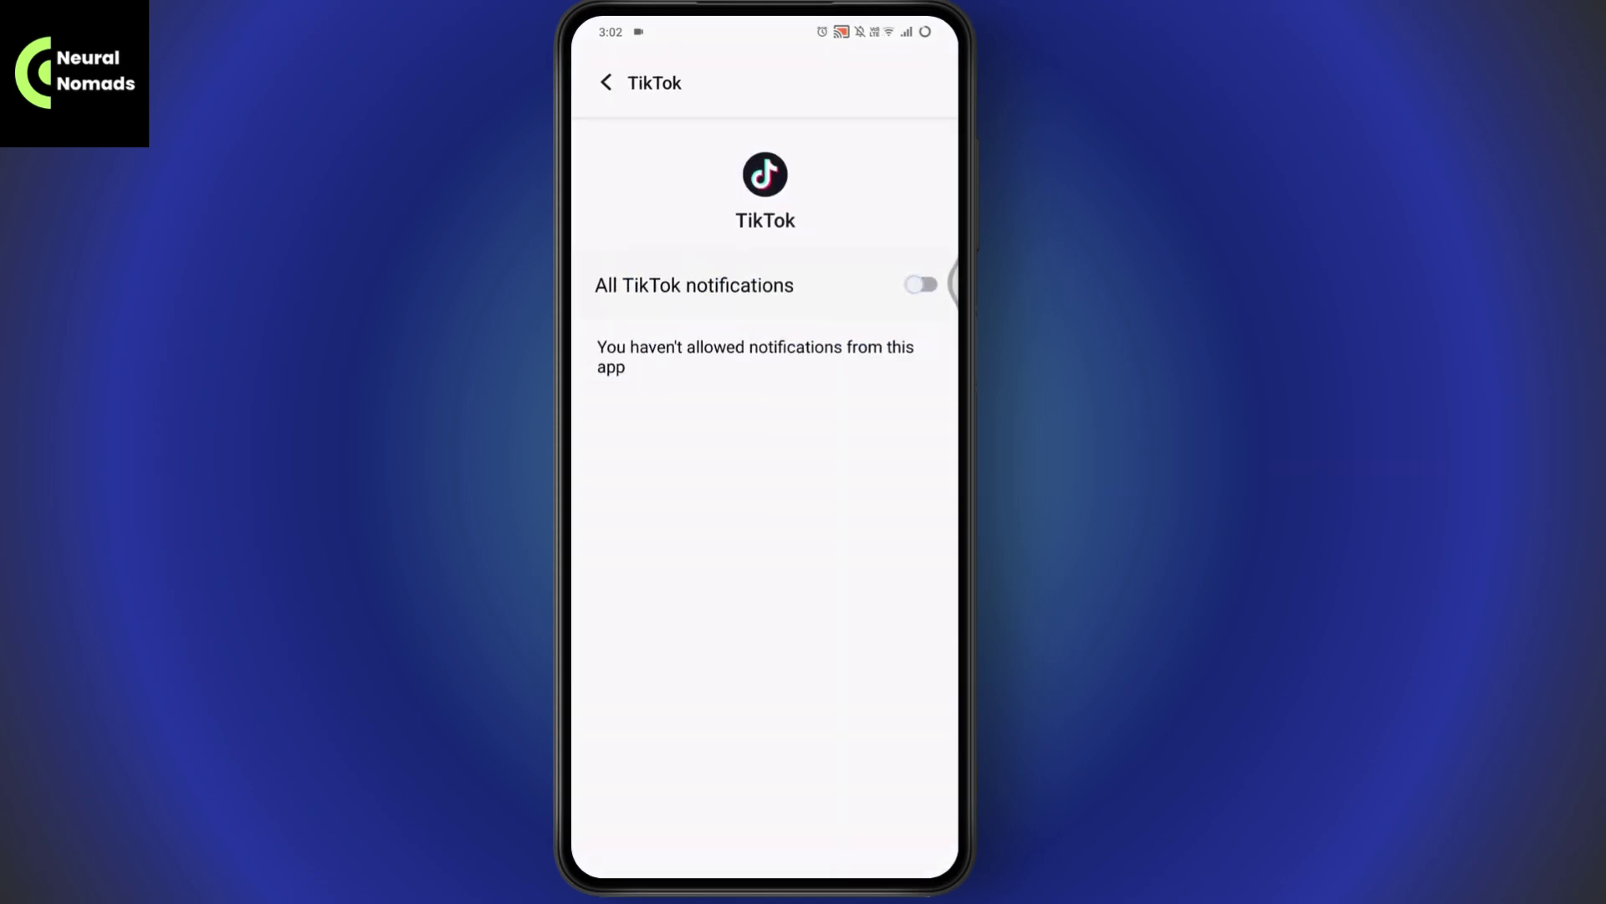
left_click(922, 285)
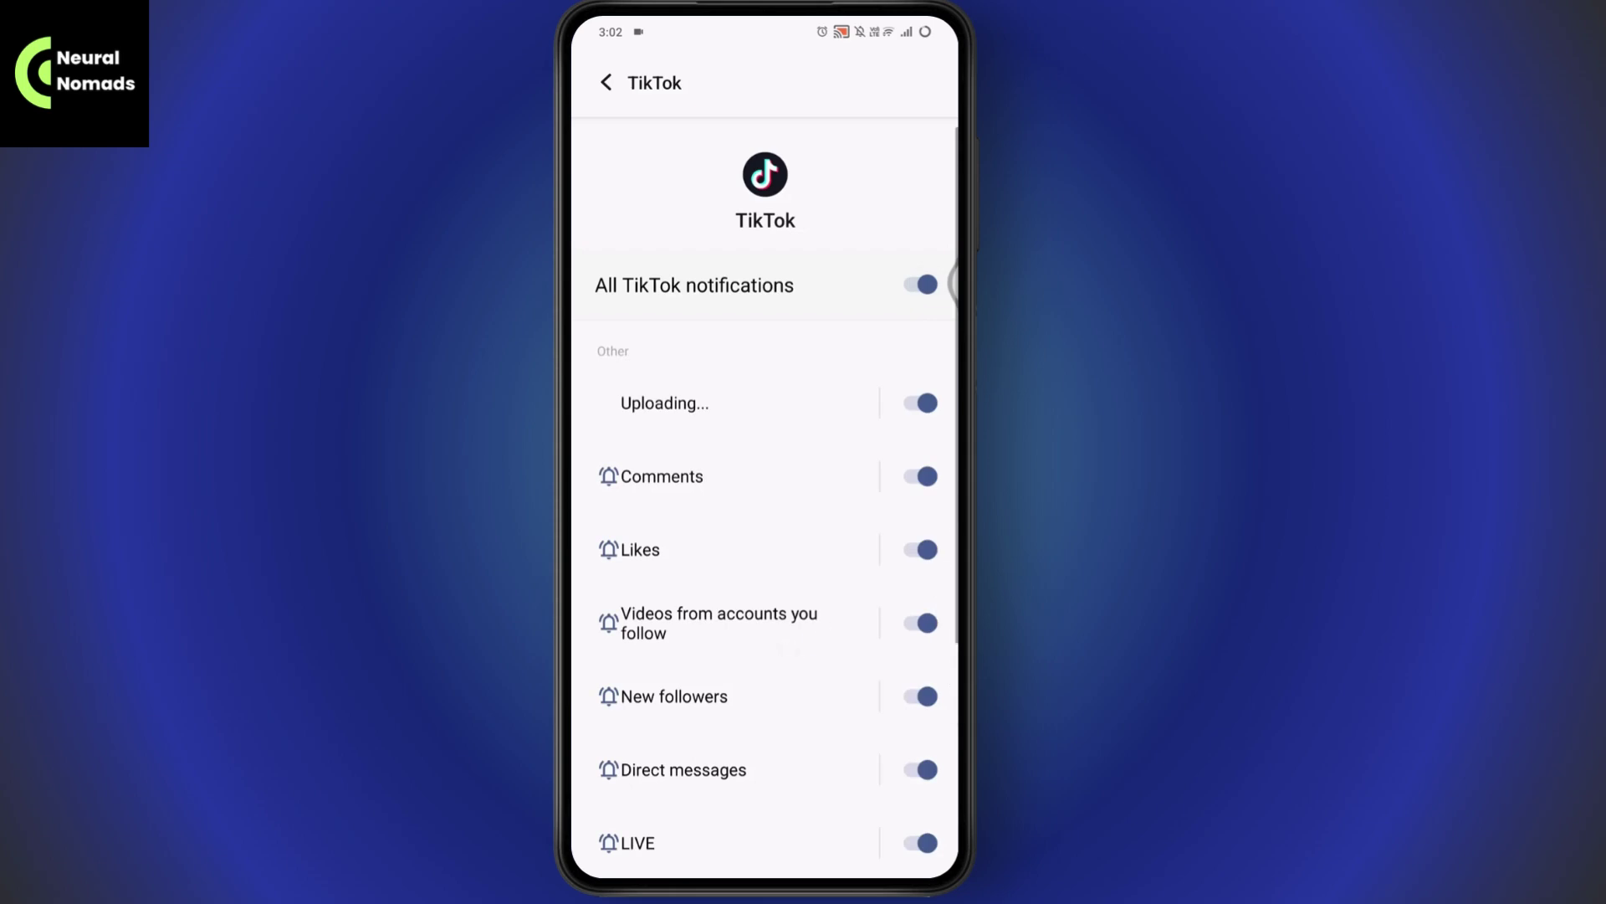
left_click(652, 473)
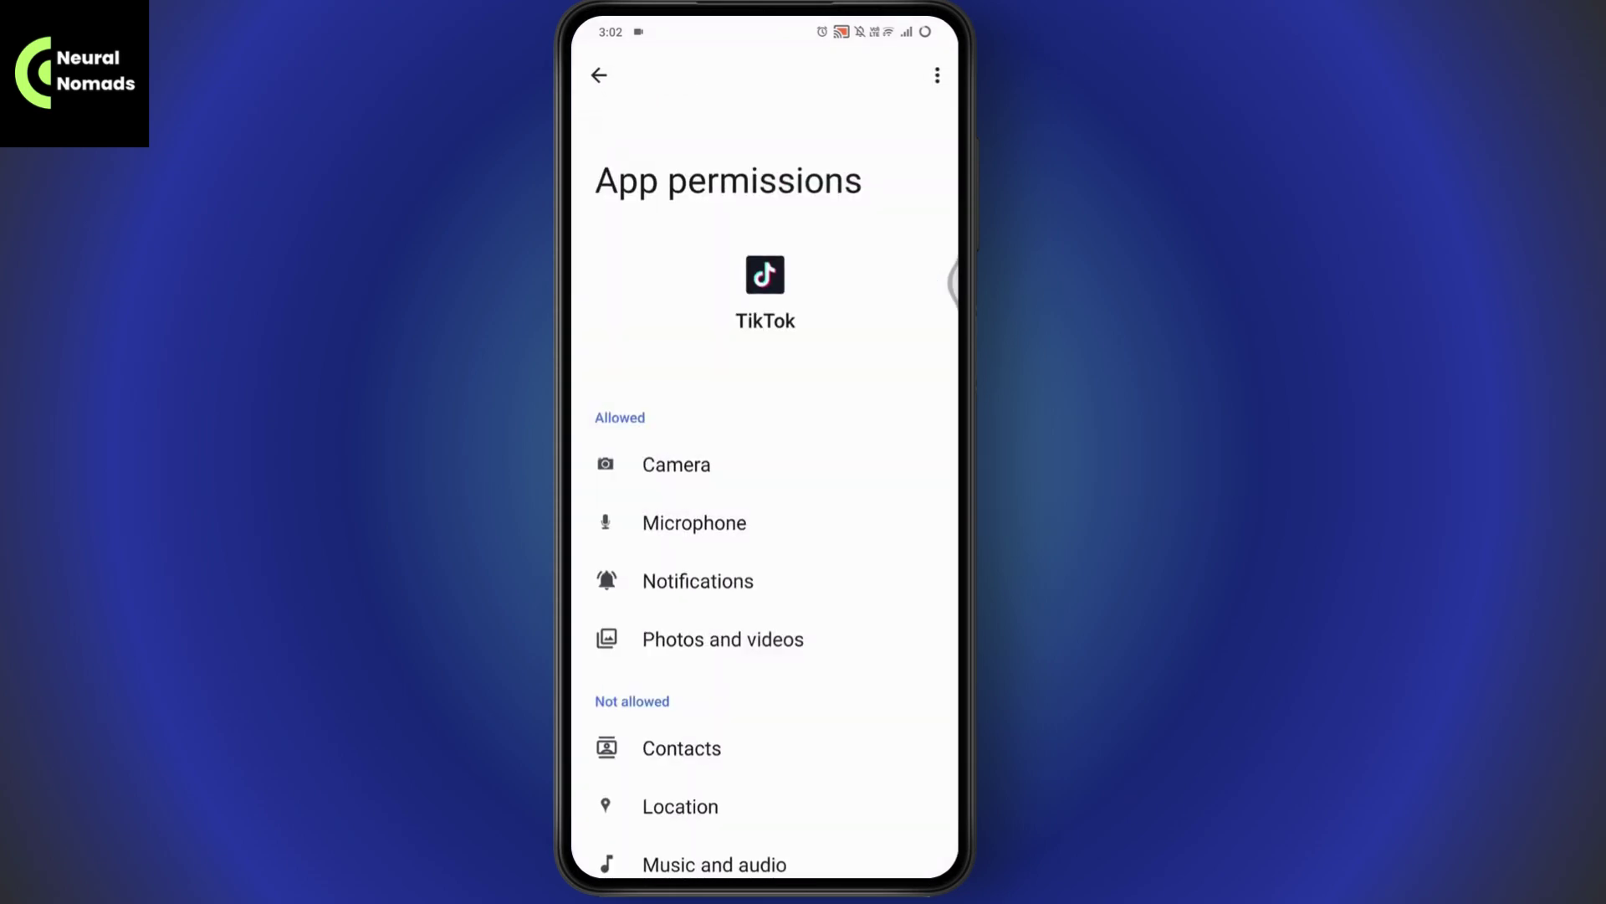
scroll(765, 565, "down", 2)
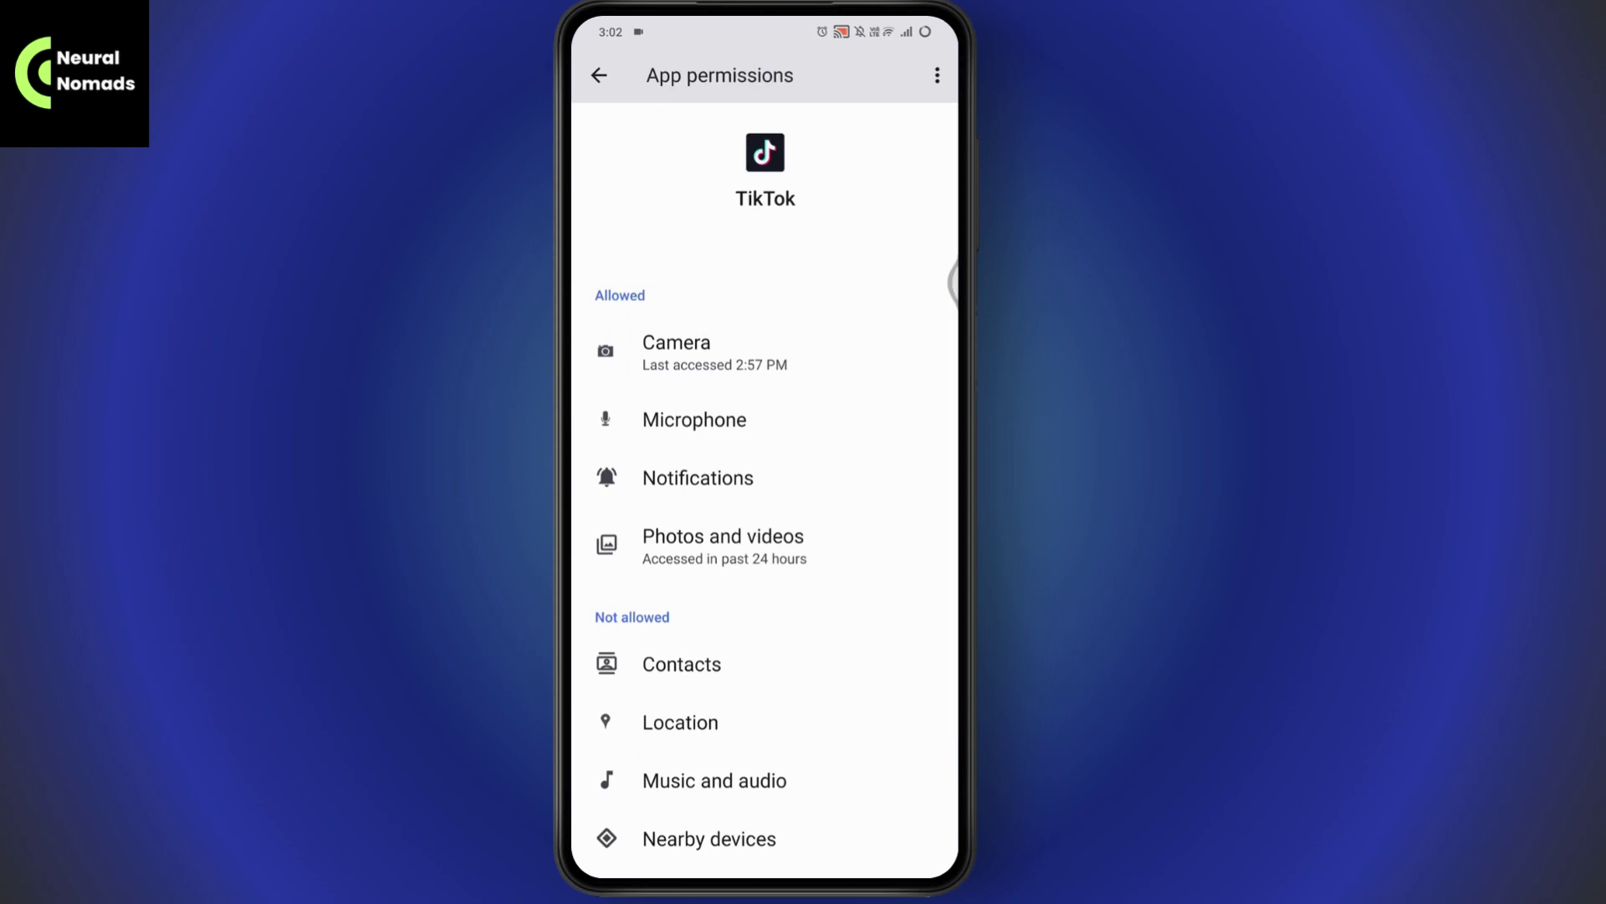
scroll(766, 565, "down", 2)
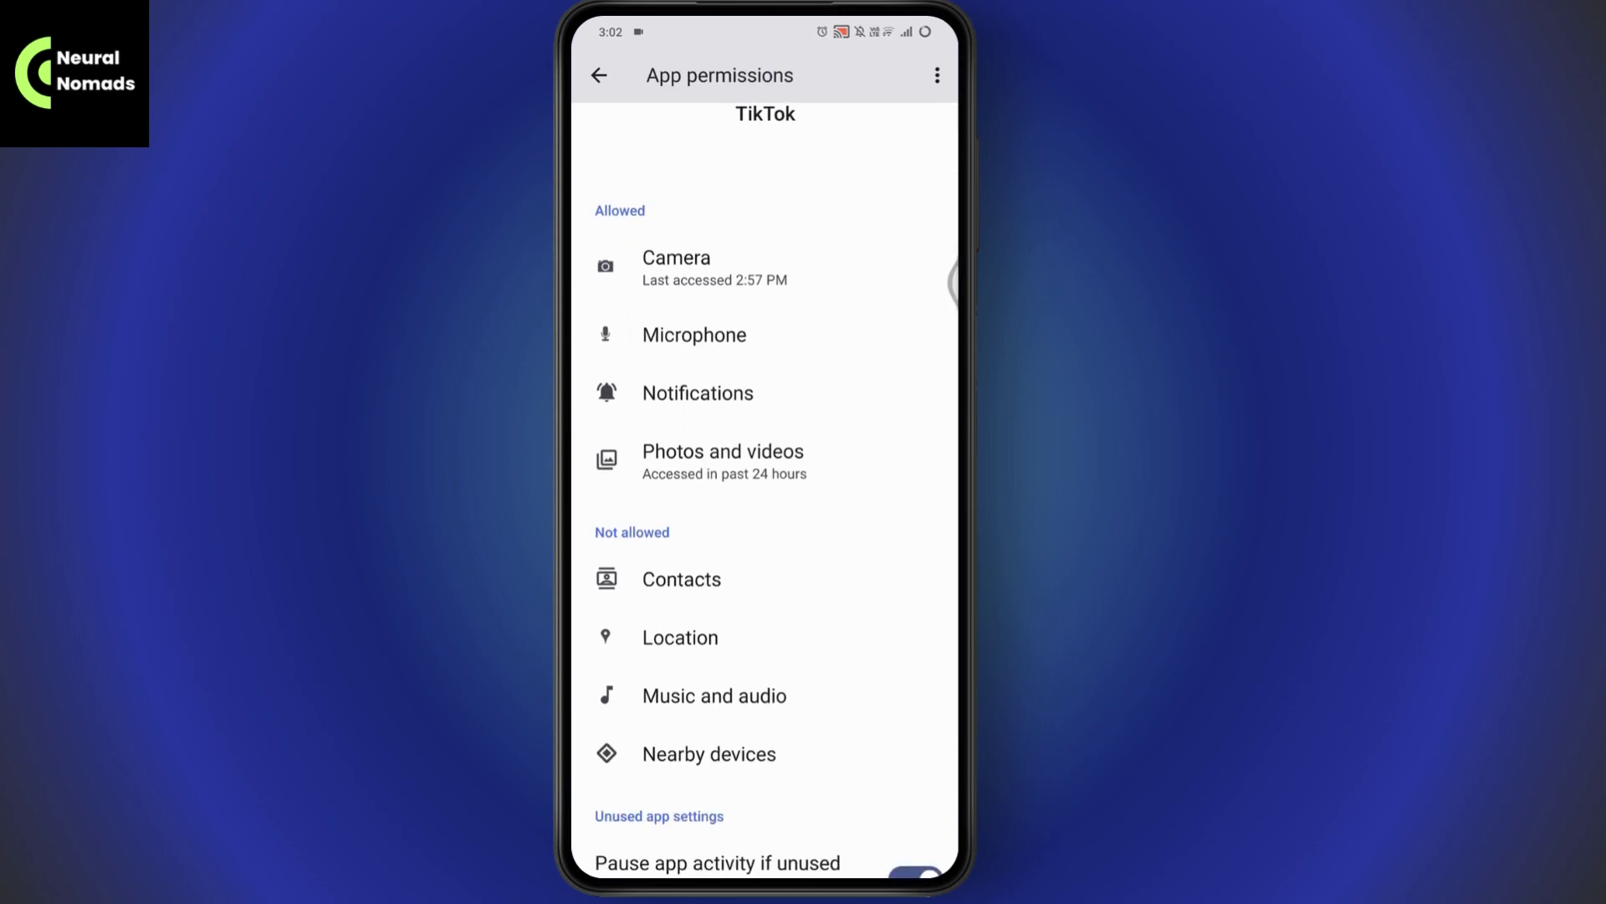
Clear TikTok's 262 MB cache in Storage & cache, then bring up recent apps to leave Settings
left_click(599, 76)
left_click(754, 555)
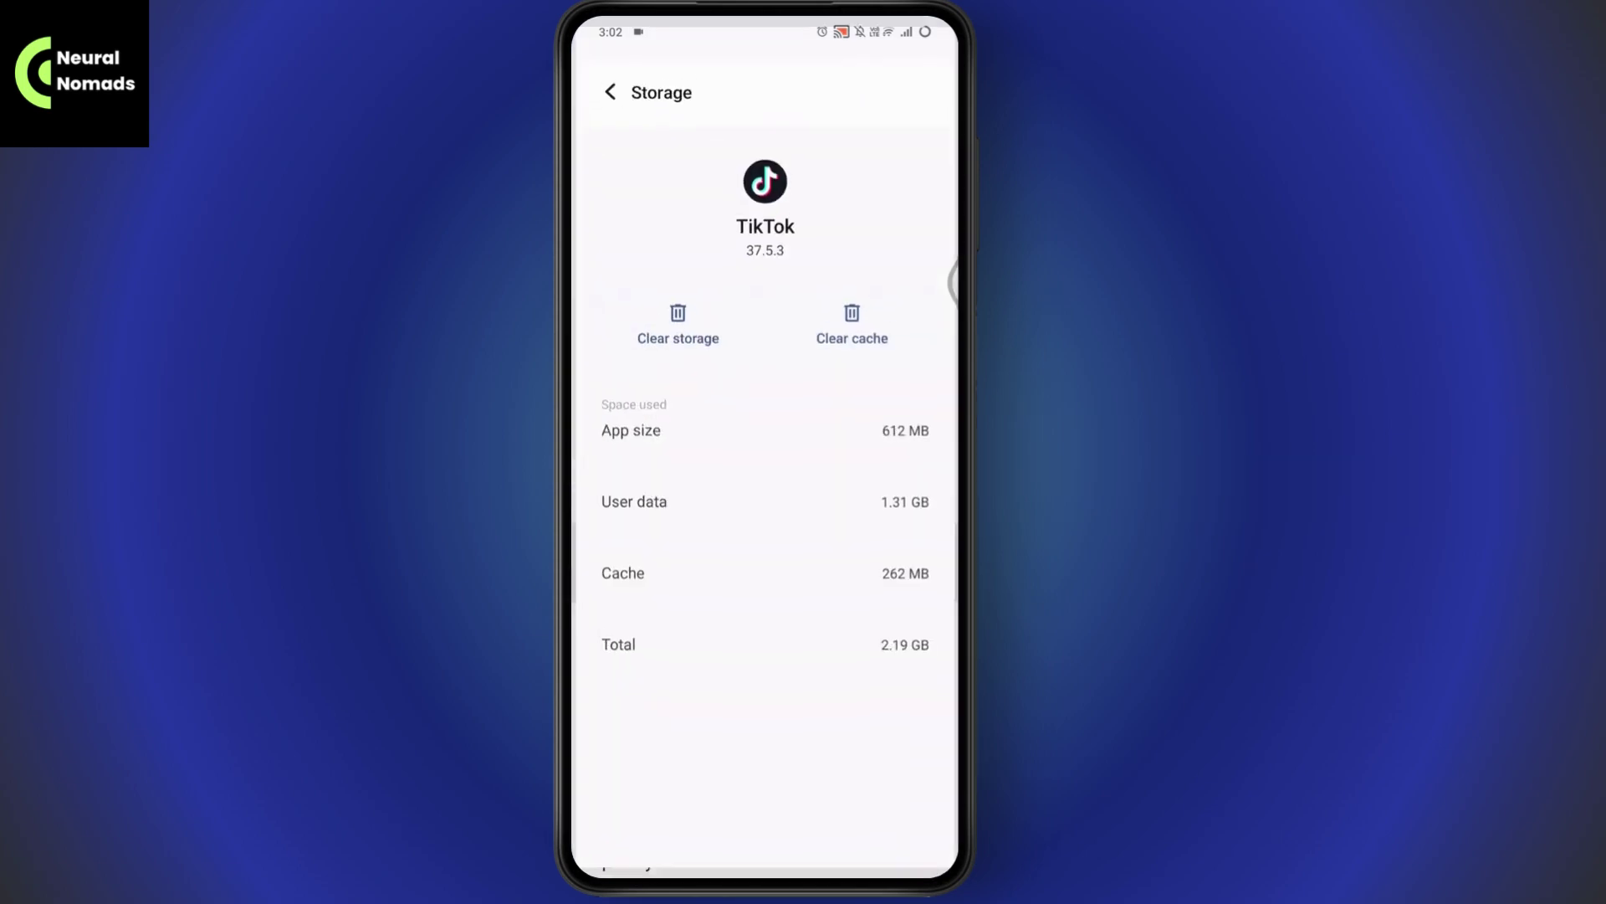
left_click(854, 320)
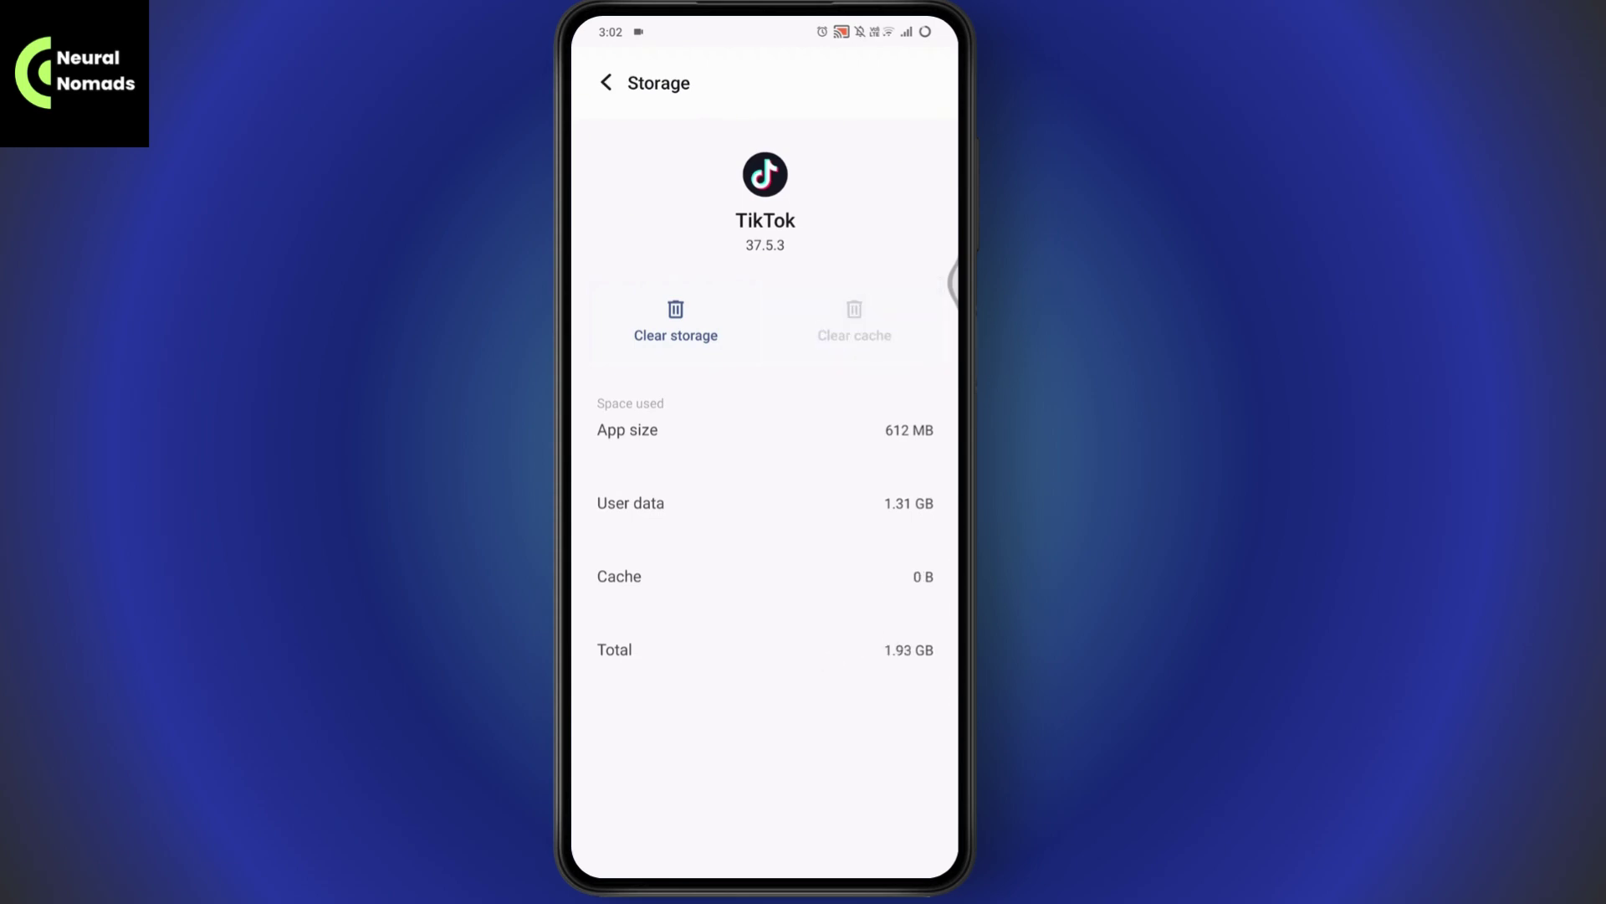
left_click(605, 82)
scroll(816, 573, "down", 2)
scroll(765, 565, "down", 3)
scroll(766, 502, "up", 5)
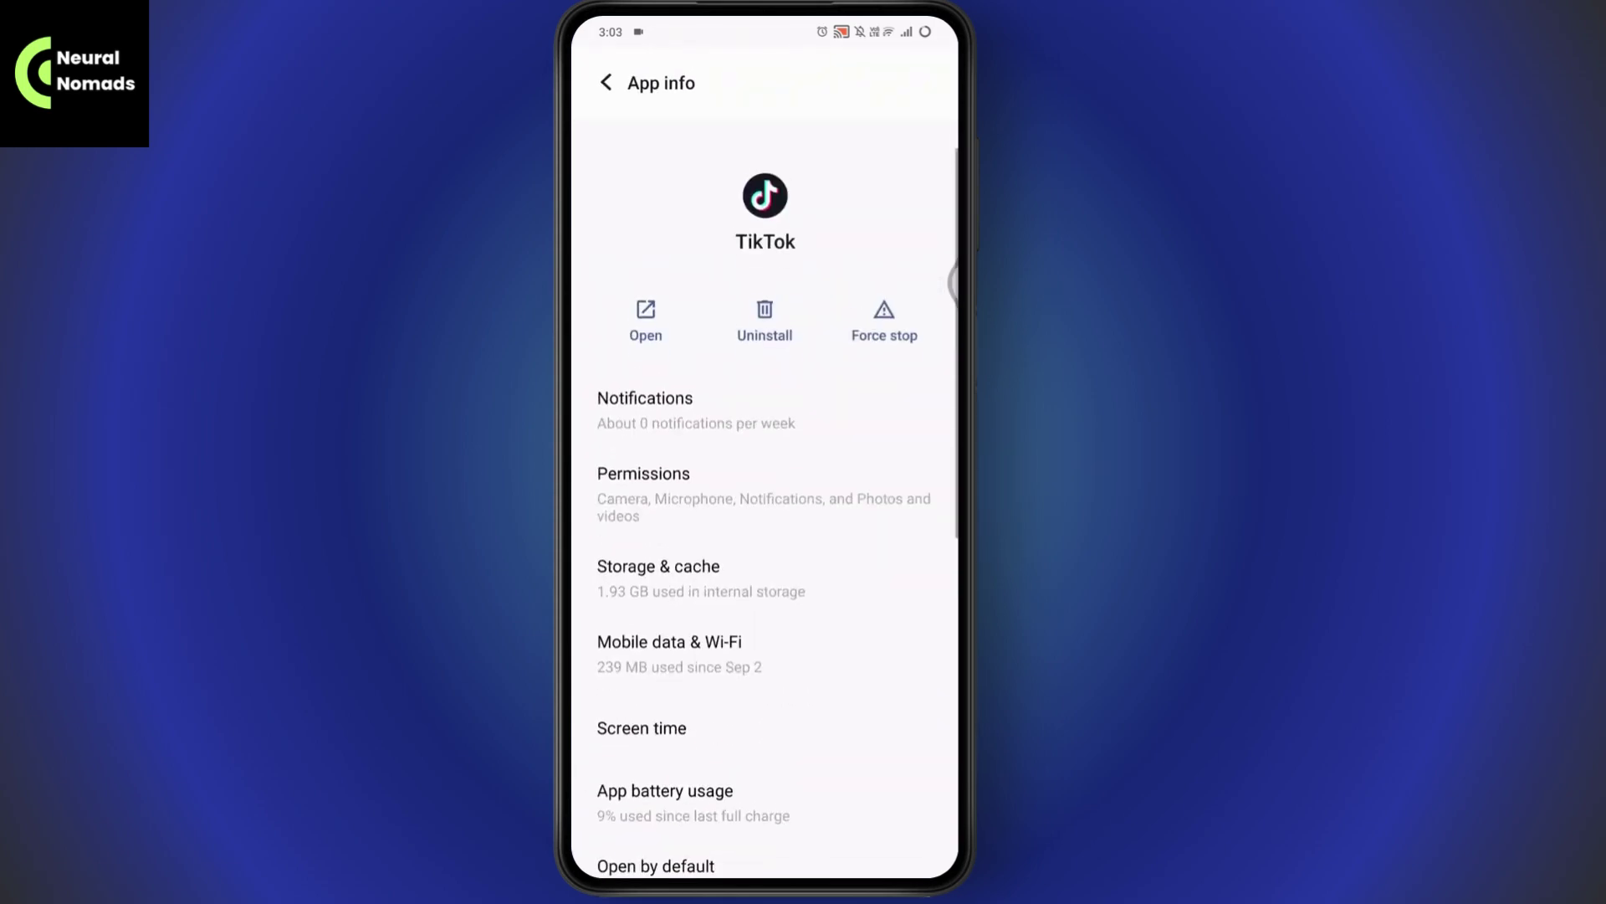
key("alt+Tab")
Swipe Settings away, launch Google Play Store from the app drawer and go to its search section
left_click_drag(765, 503, 766, 125)
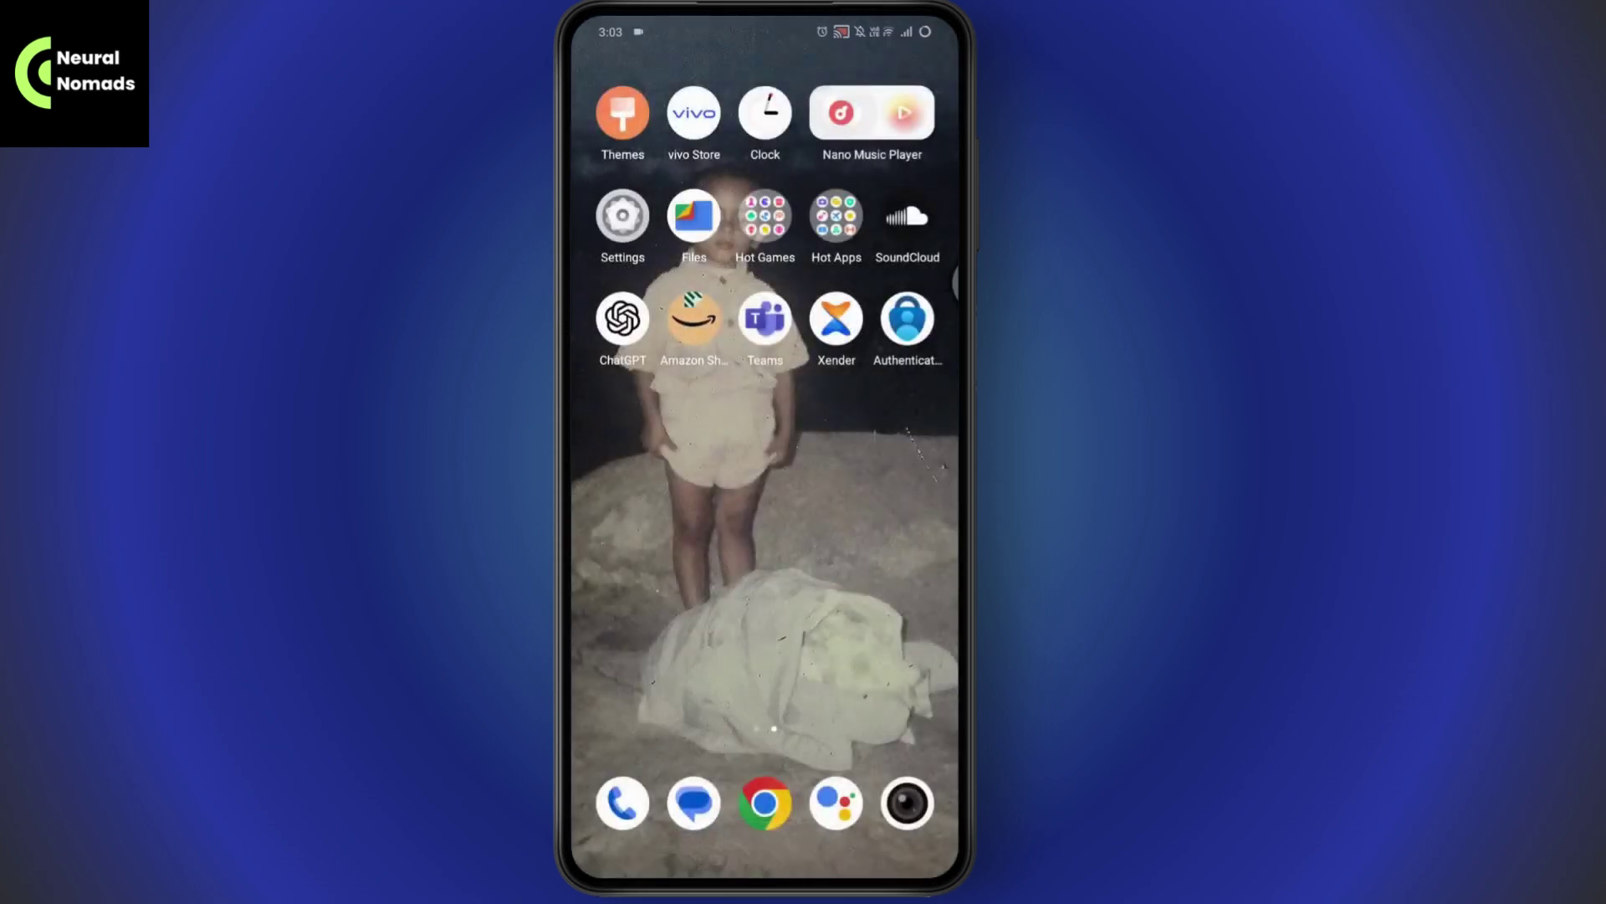
left_click_drag(766, 691, 766, 313)
left_click(634, 527)
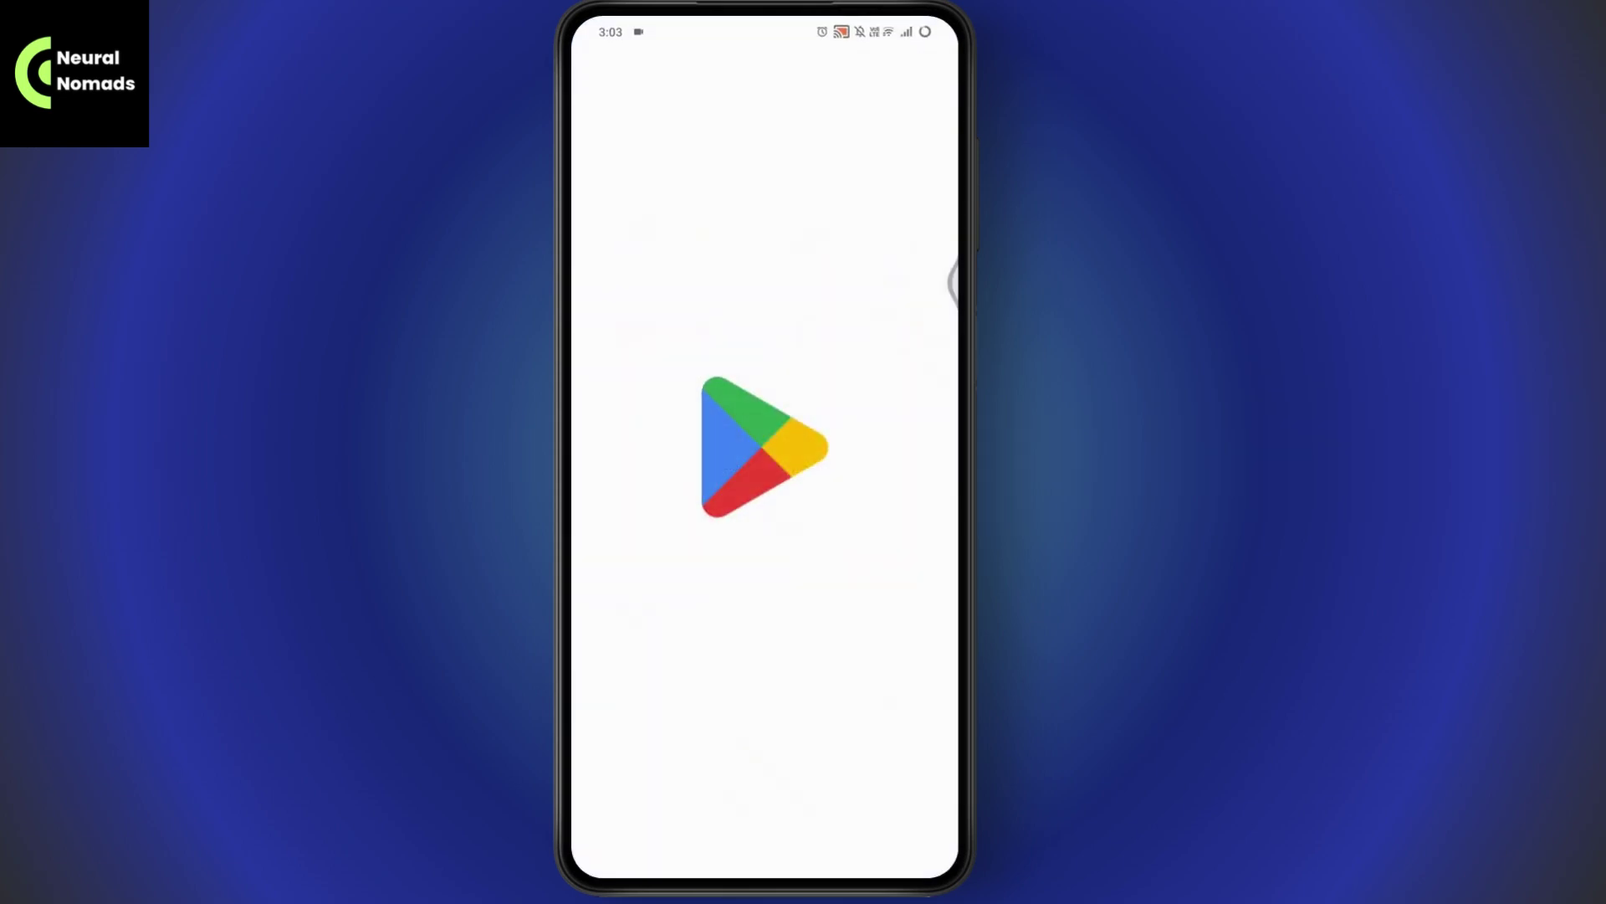
left_click(885, 828)
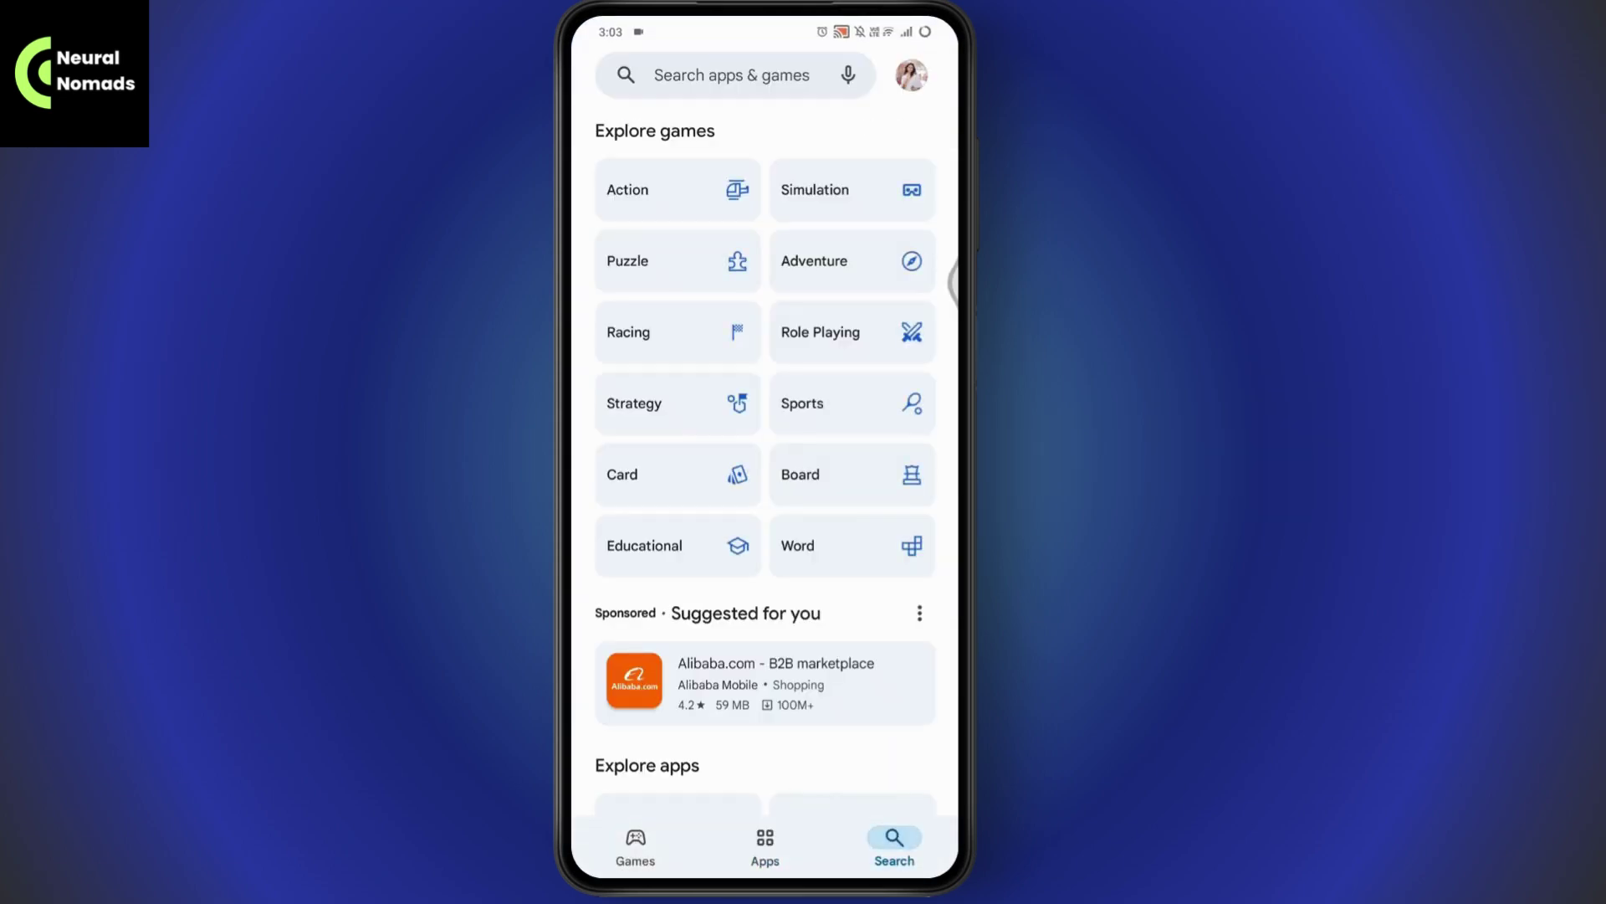
Search 'tik', check TikTok's store page shows no pending update, then leave the store
left_click(753, 73)
type("ti")
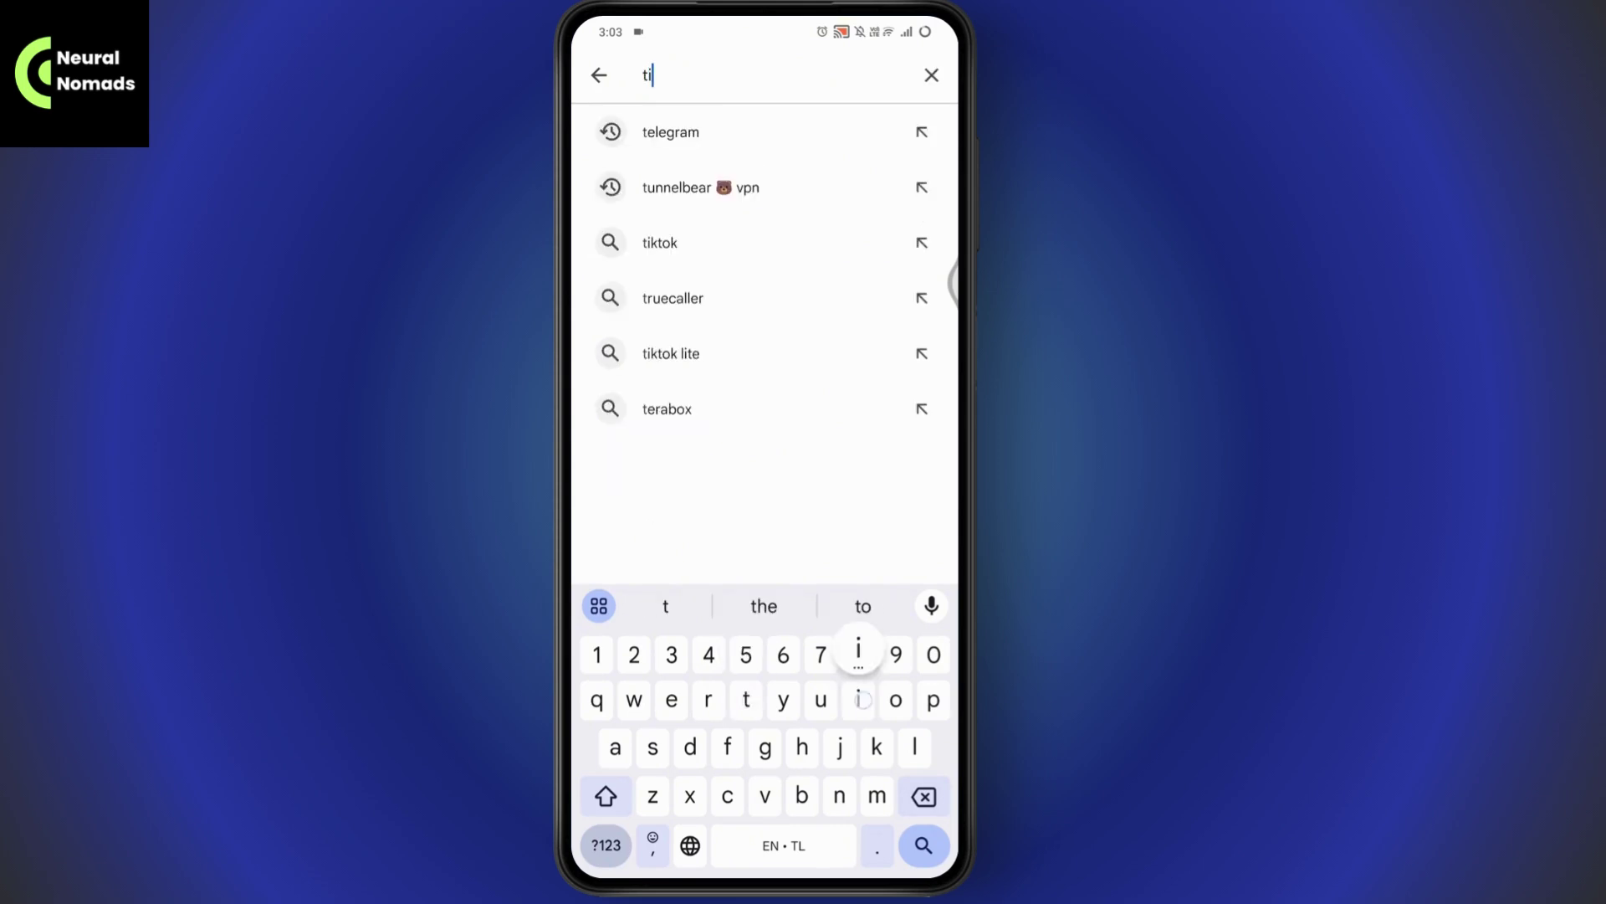
type("k")
left_click(754, 131)
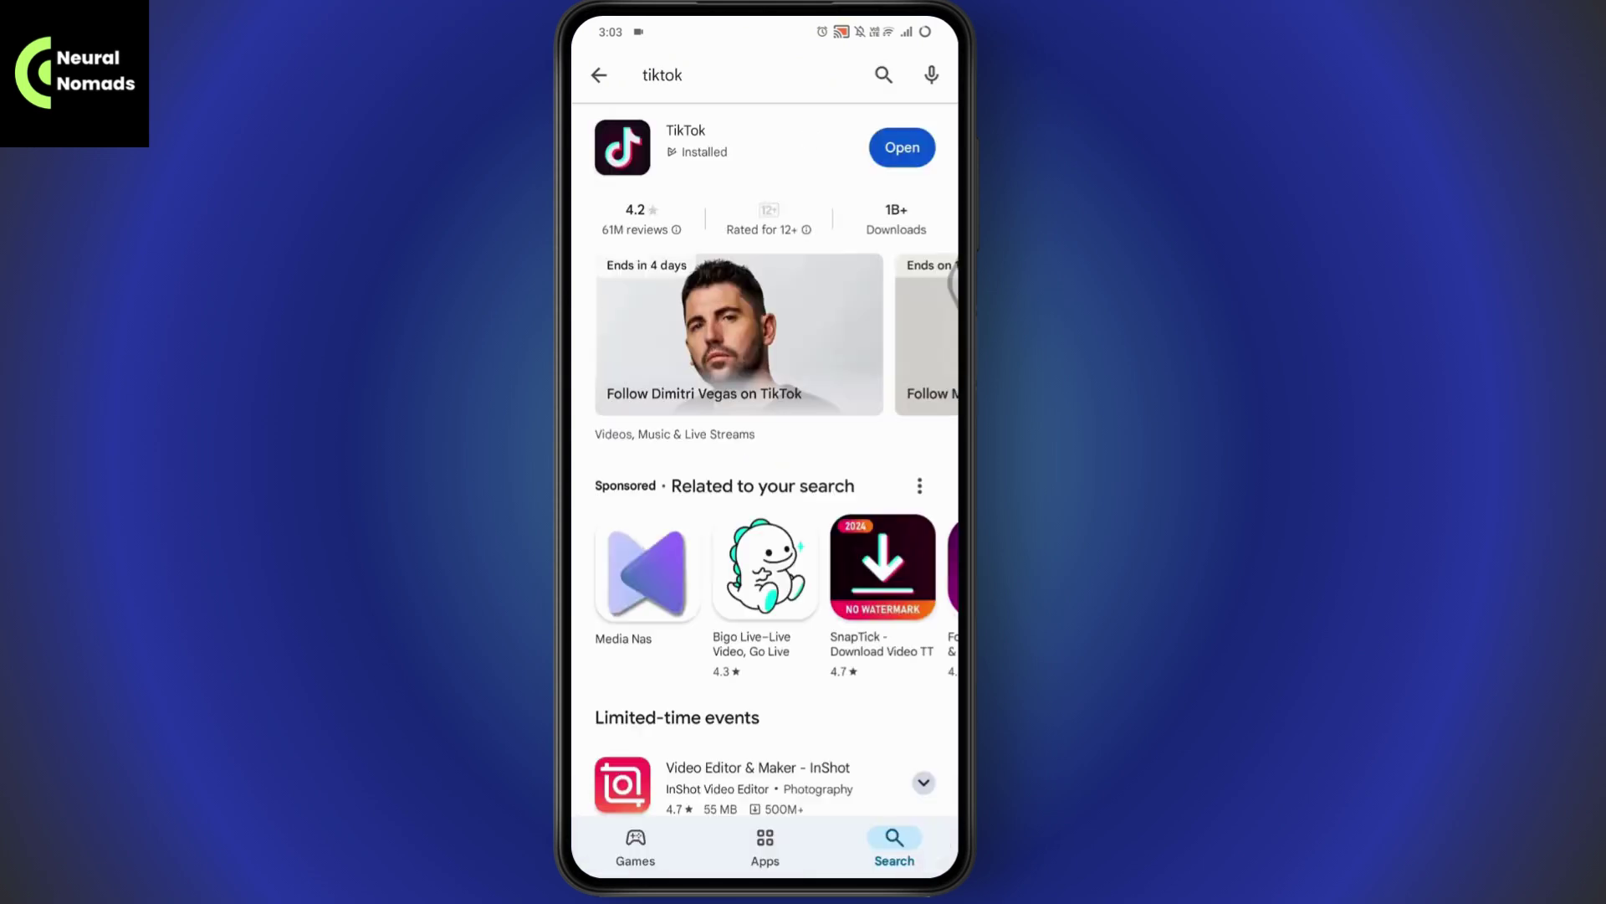
left_click(666, 131)
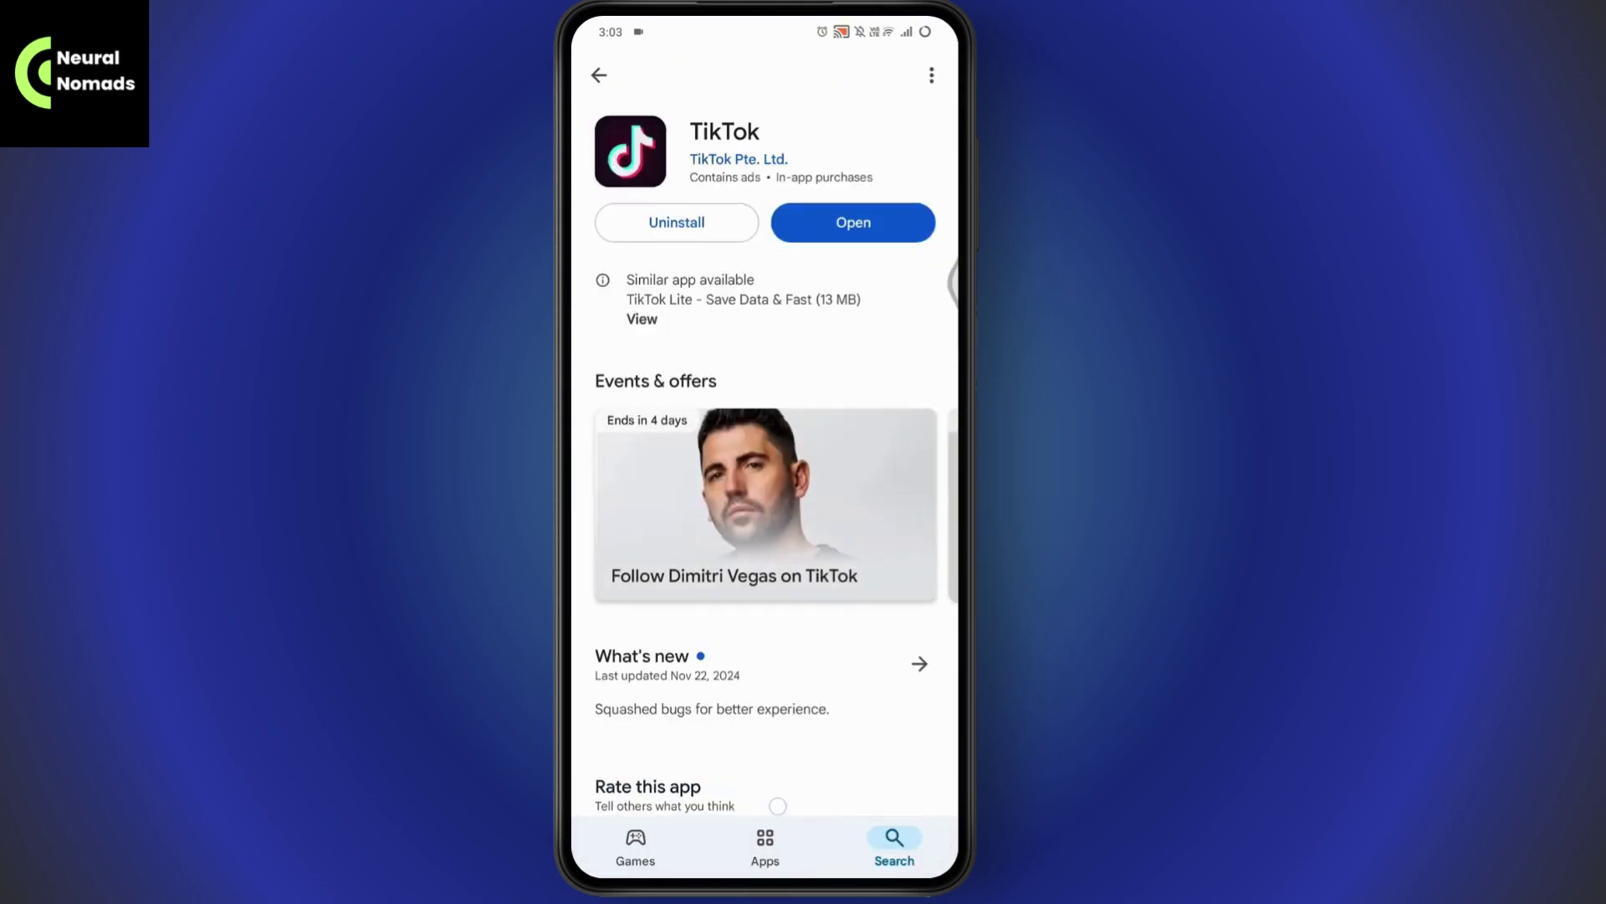
key("Home")
Close Play Store, launch TikTok and go to the profile
left_click_drag(765, 753, 764, 377)
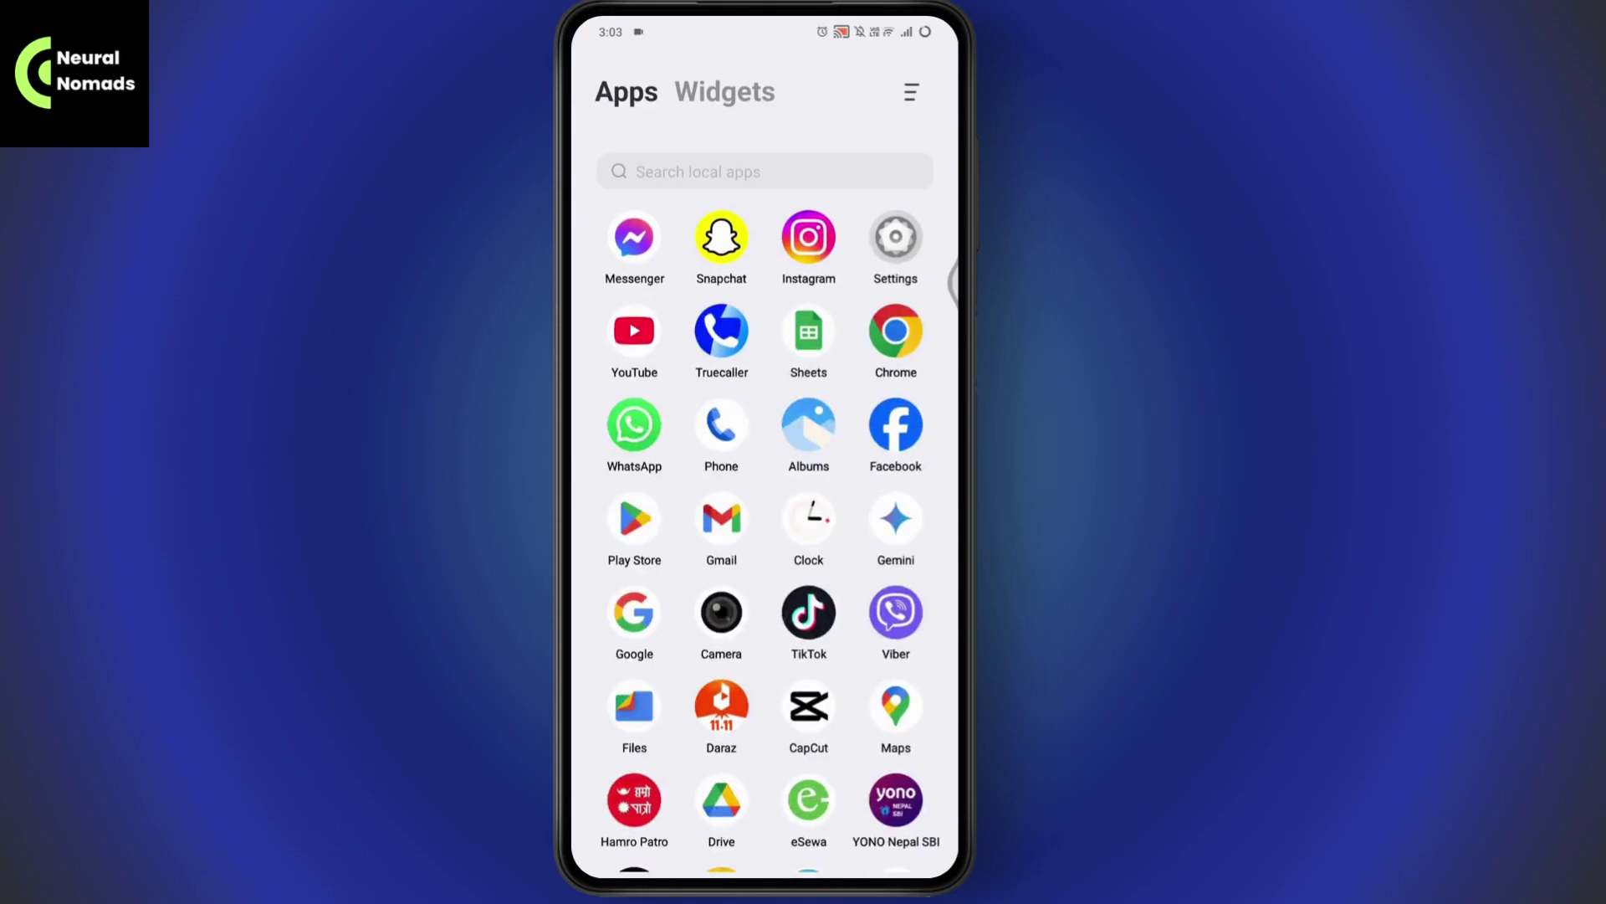
left_click(809, 610)
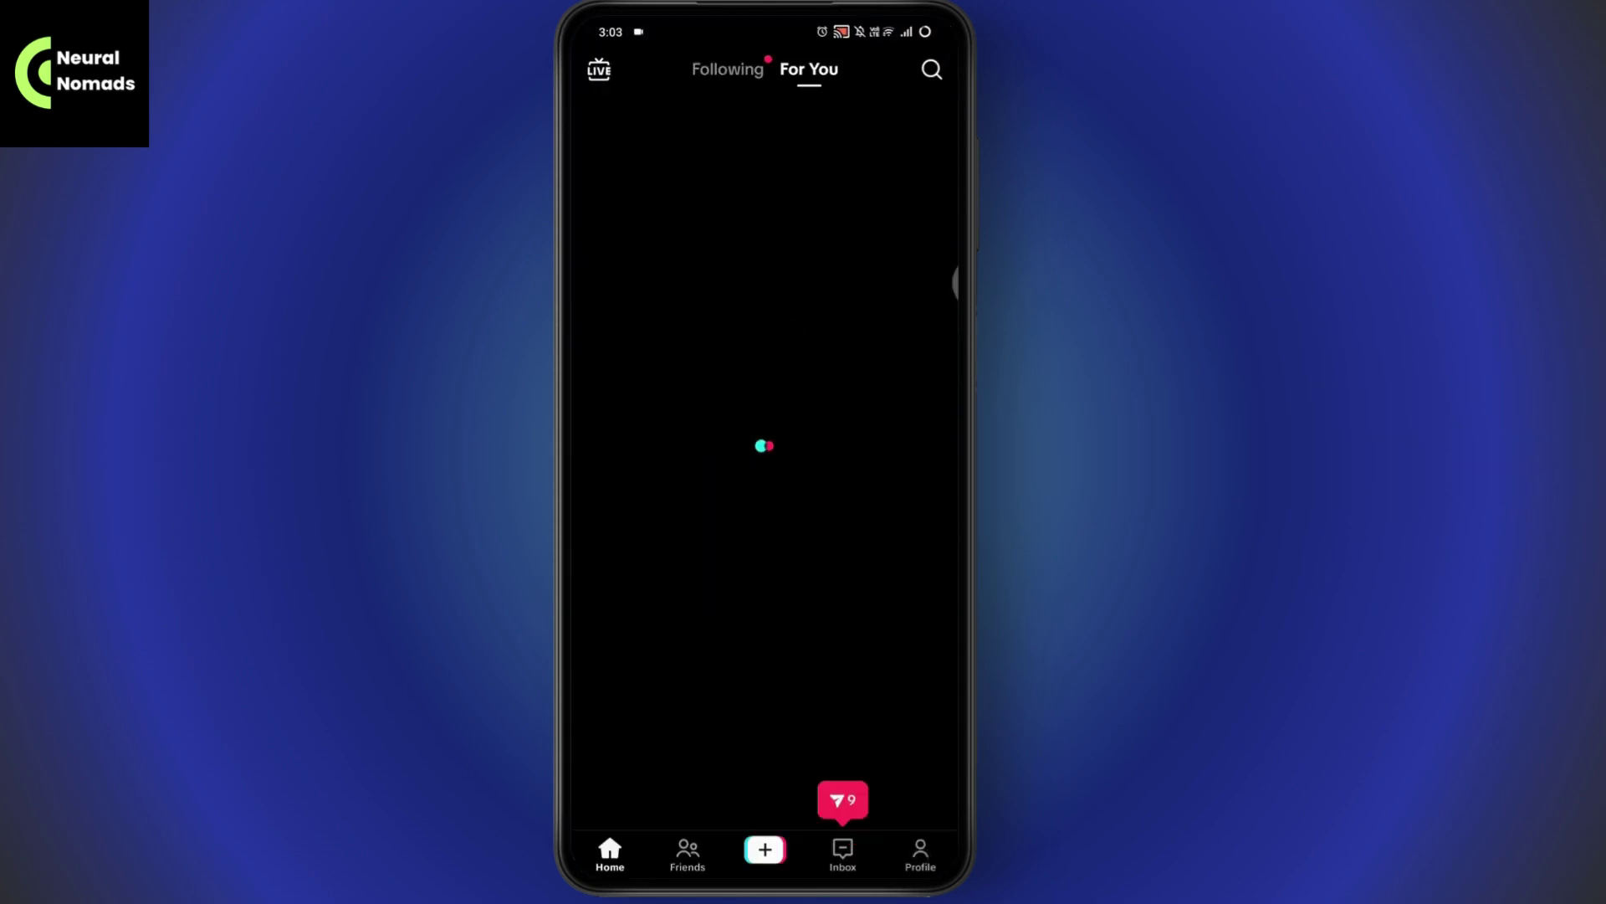
left_click(920, 855)
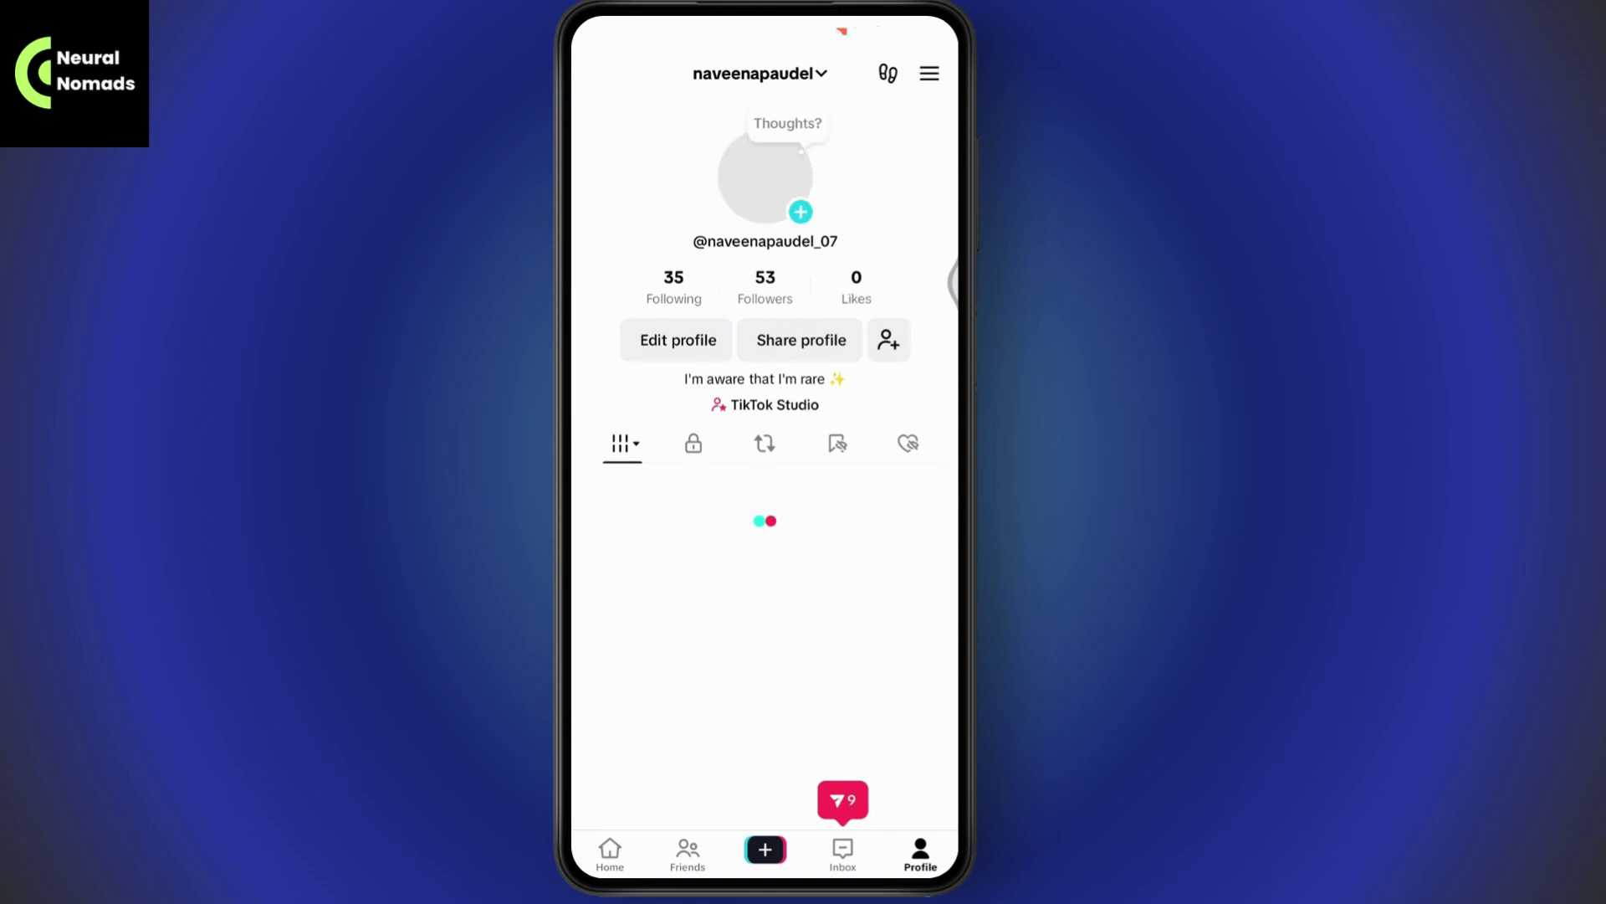
Reach Report a problem via the profile menu's Settings and privacy
left_click(929, 73)
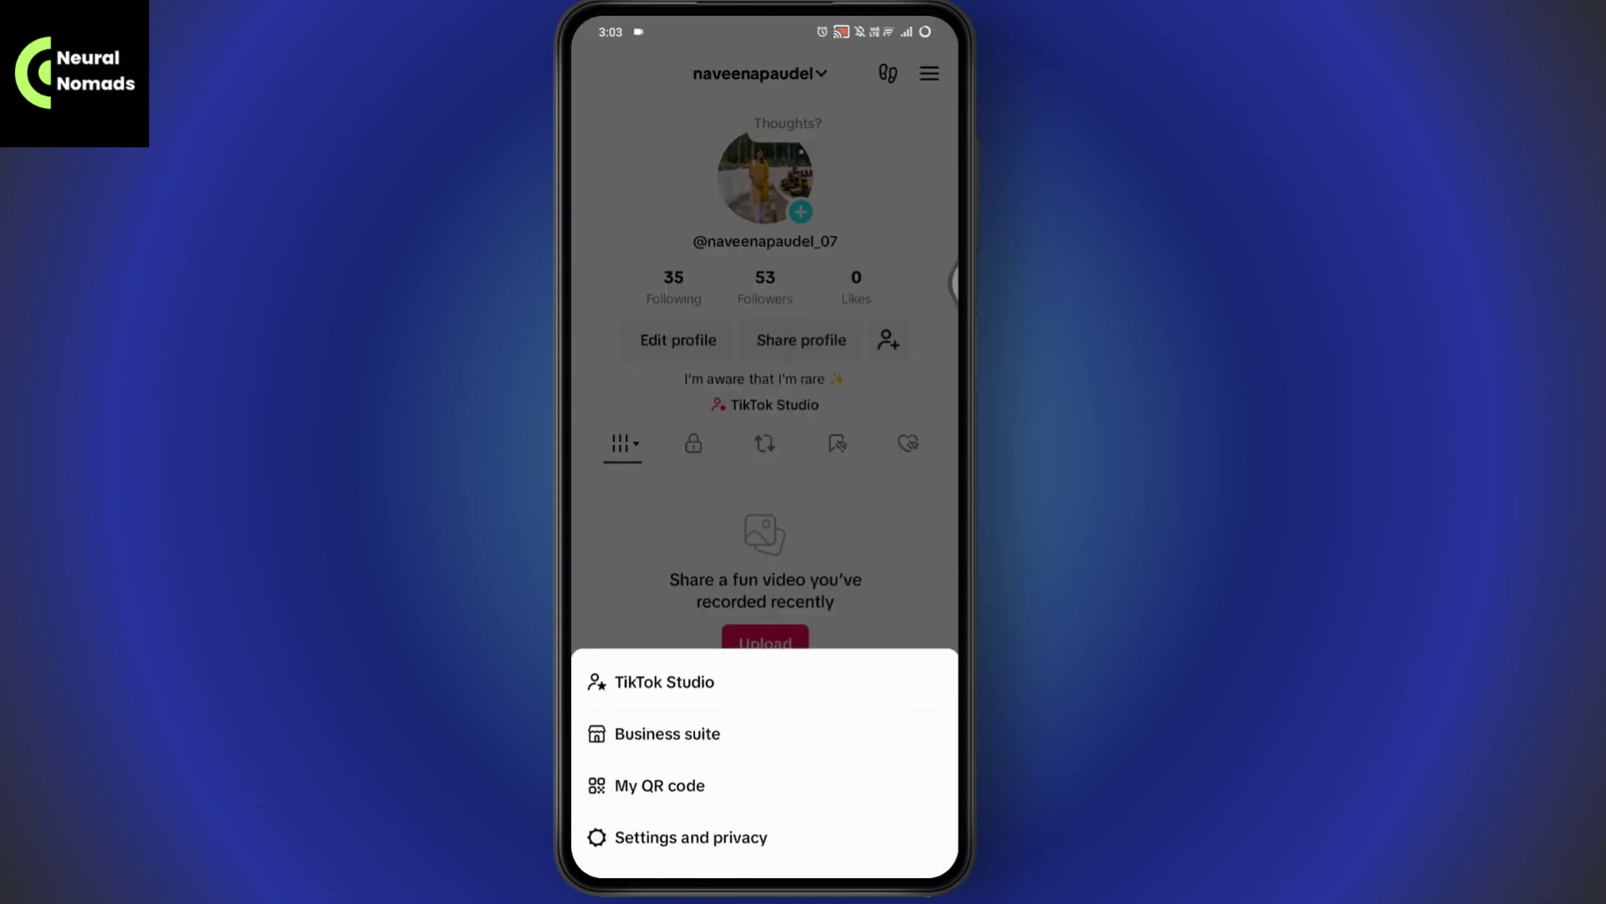
left_click(690, 836)
scroll(766, 502, "down", 10)
scroll(766, 502, "down", 10)
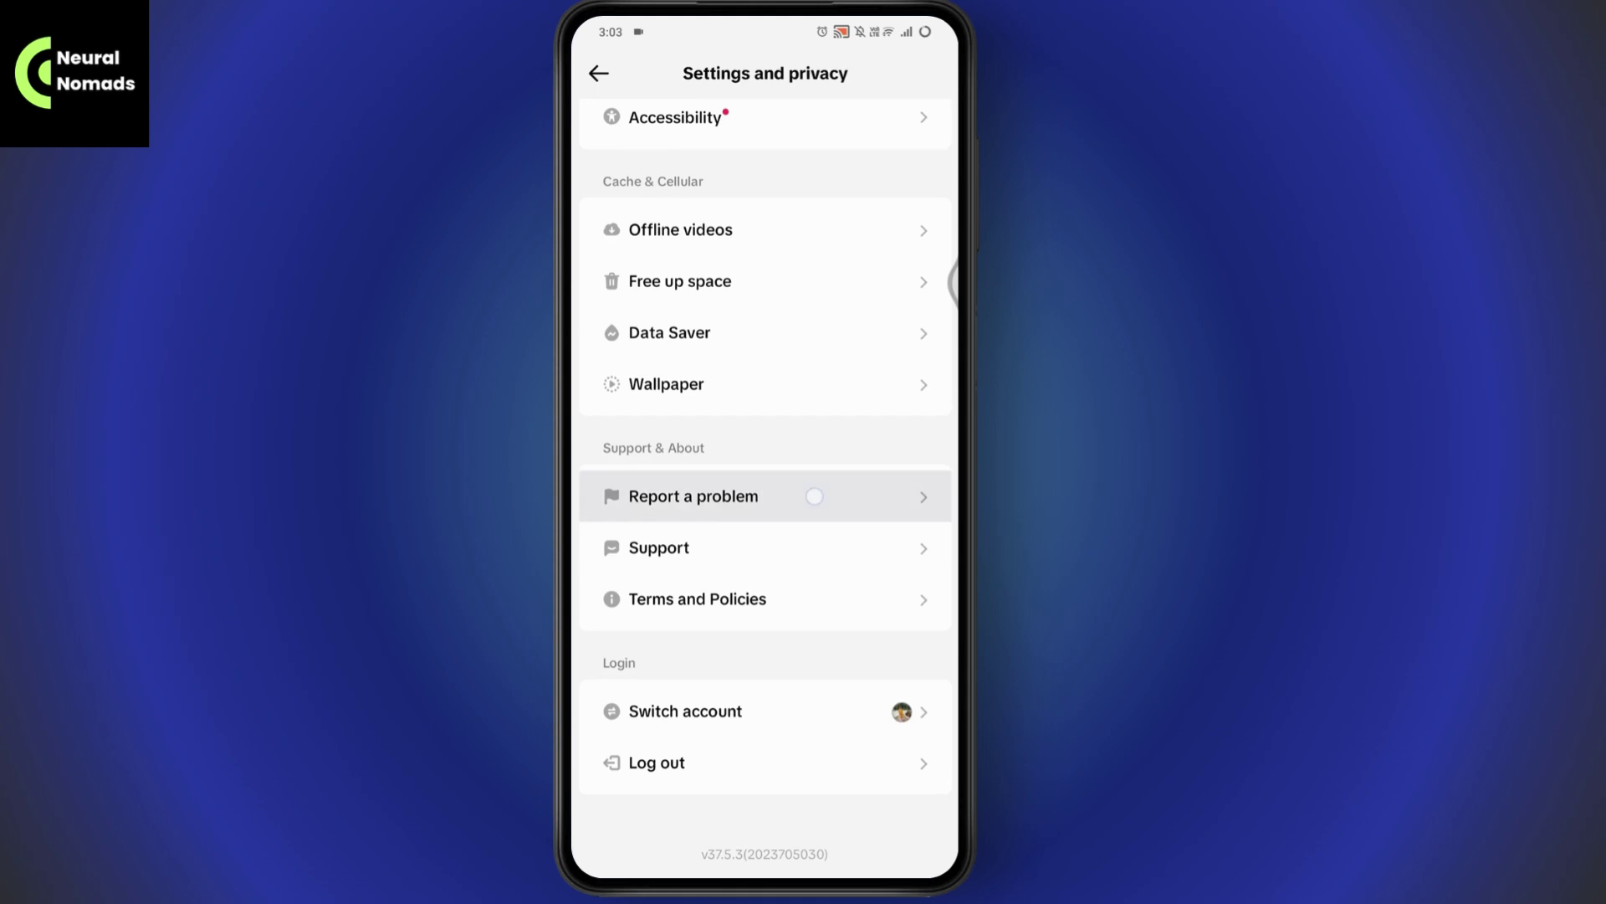
left_click(814, 496)
scroll(766, 502, "down", 5)
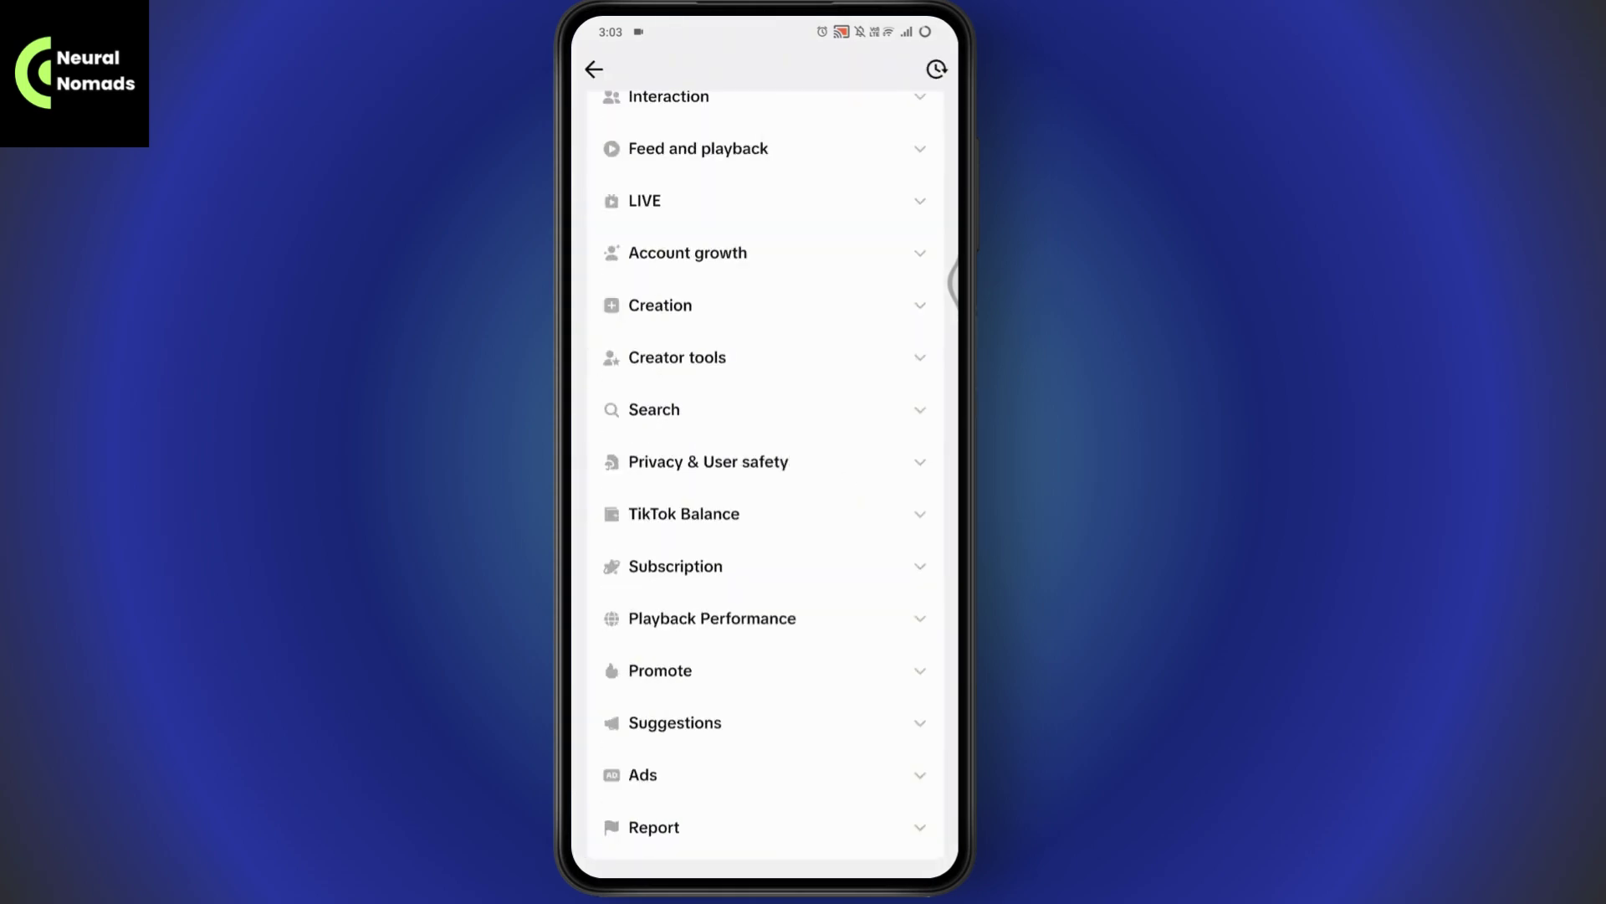
scroll(767, 502, "down", 2)
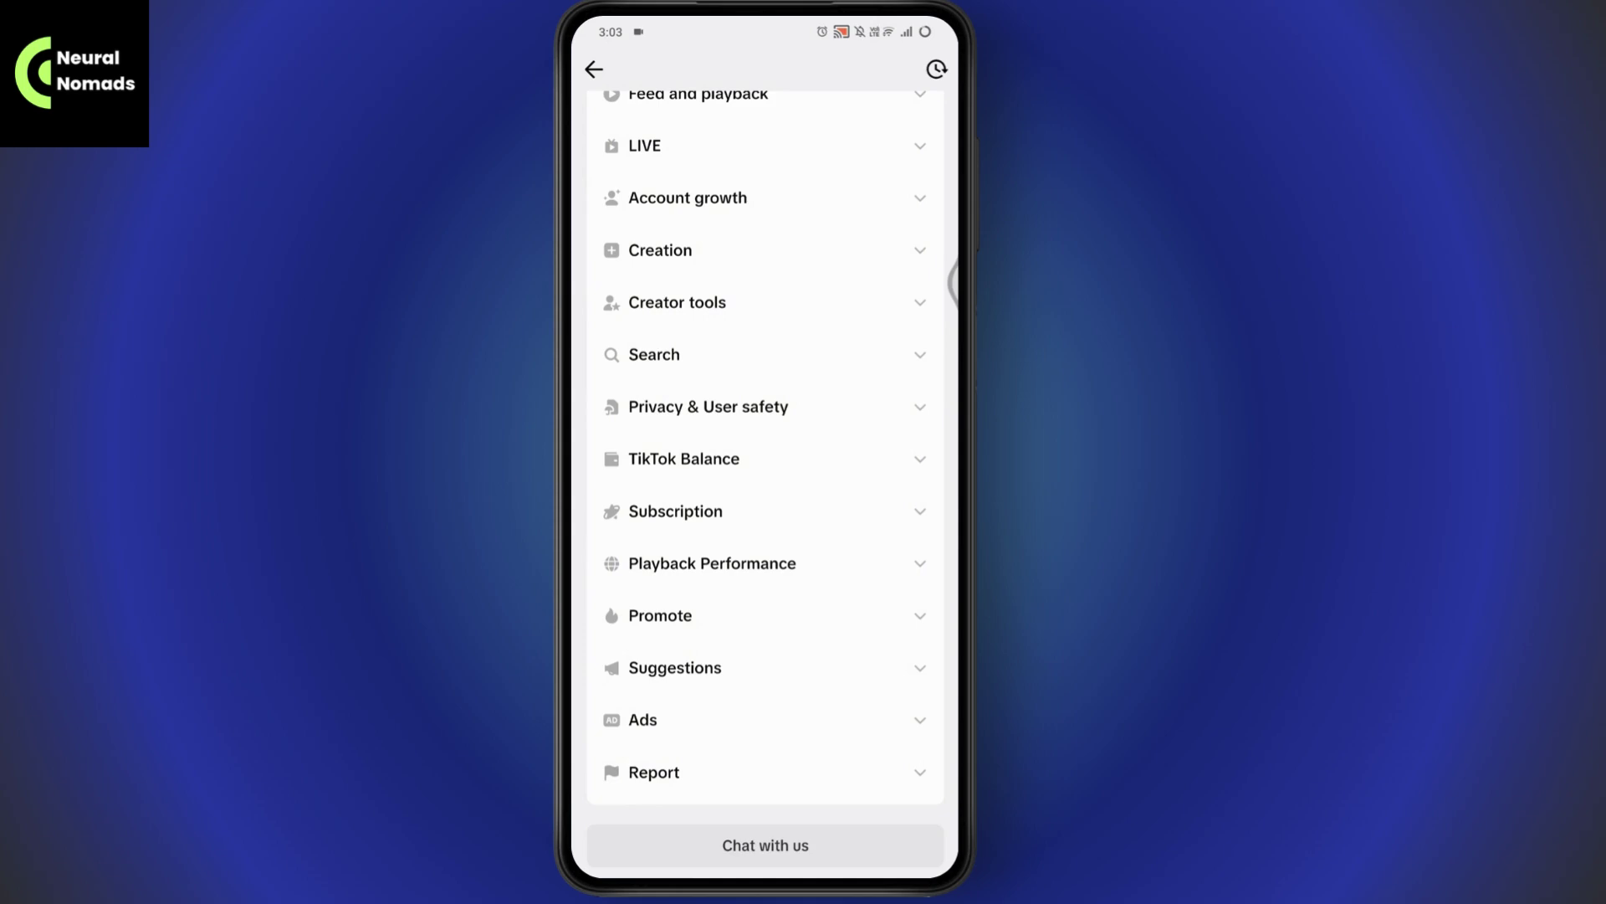
Start a TikTok Helpdesk chat and choose LIVE as the issue type
left_click(765, 845)
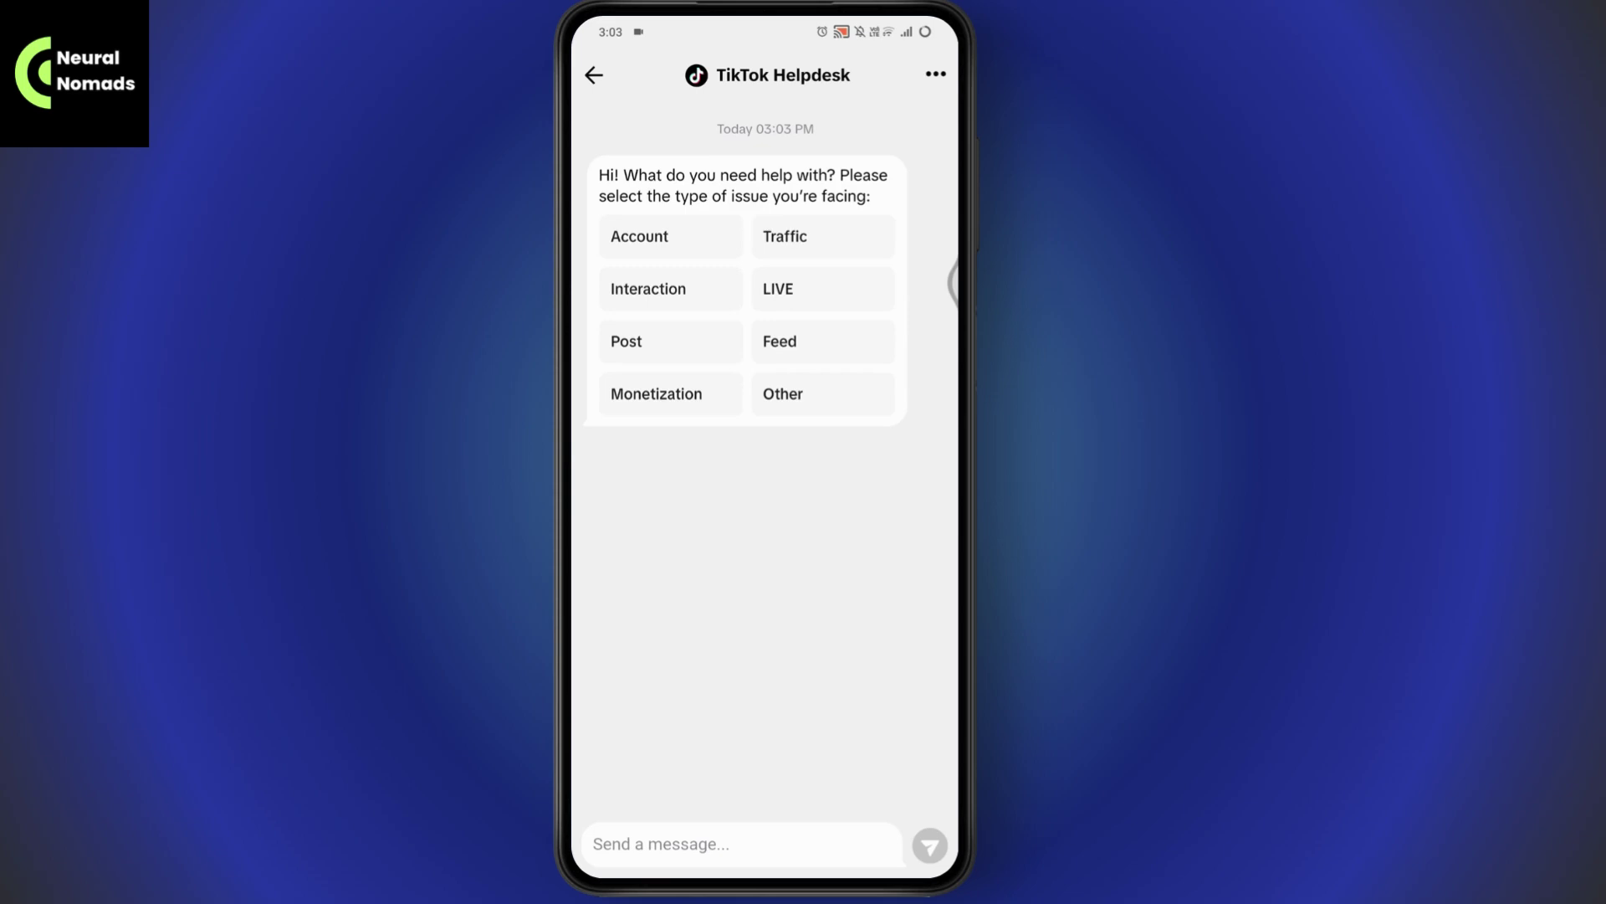
left_click(778, 287)
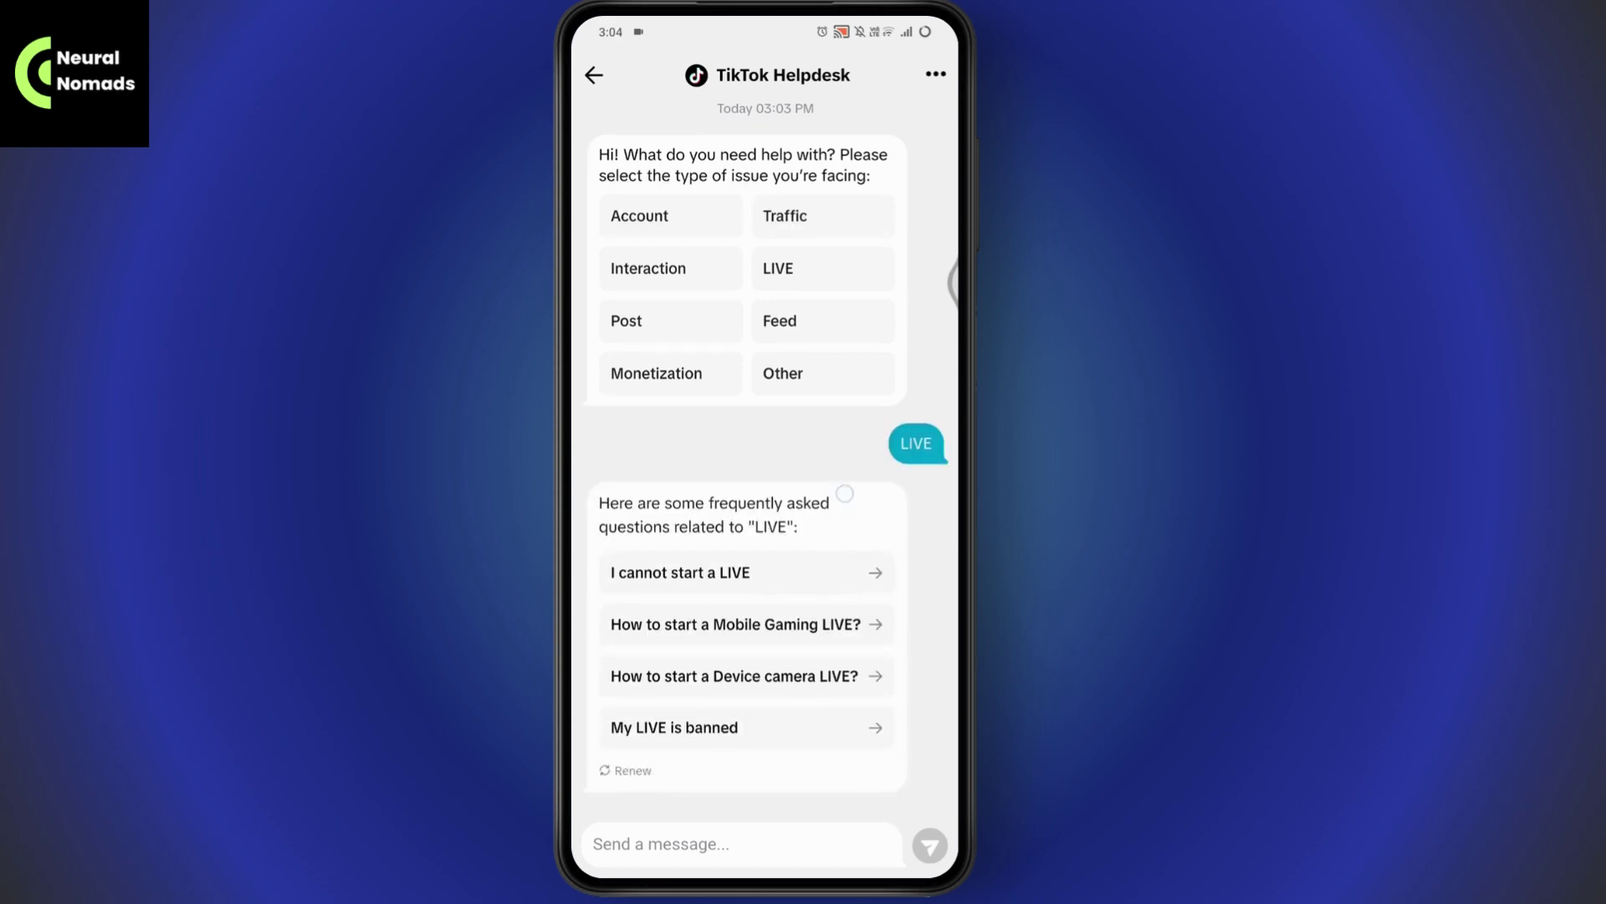